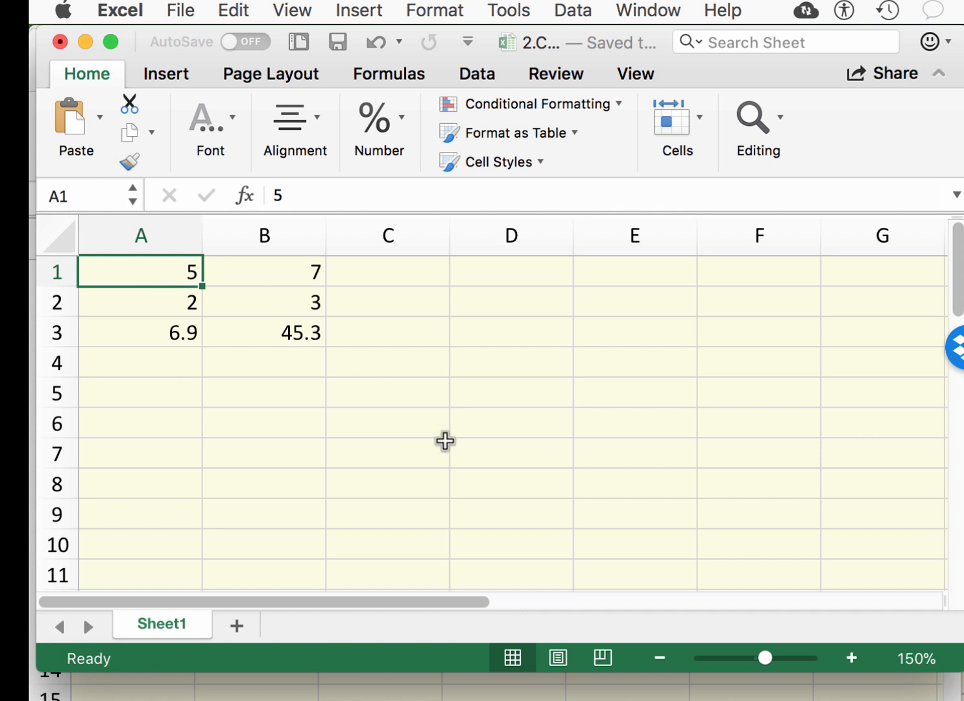
Enter the formula =A1+B1 in cell D1 to add the first row's two numbers.
left_click(536, 276)
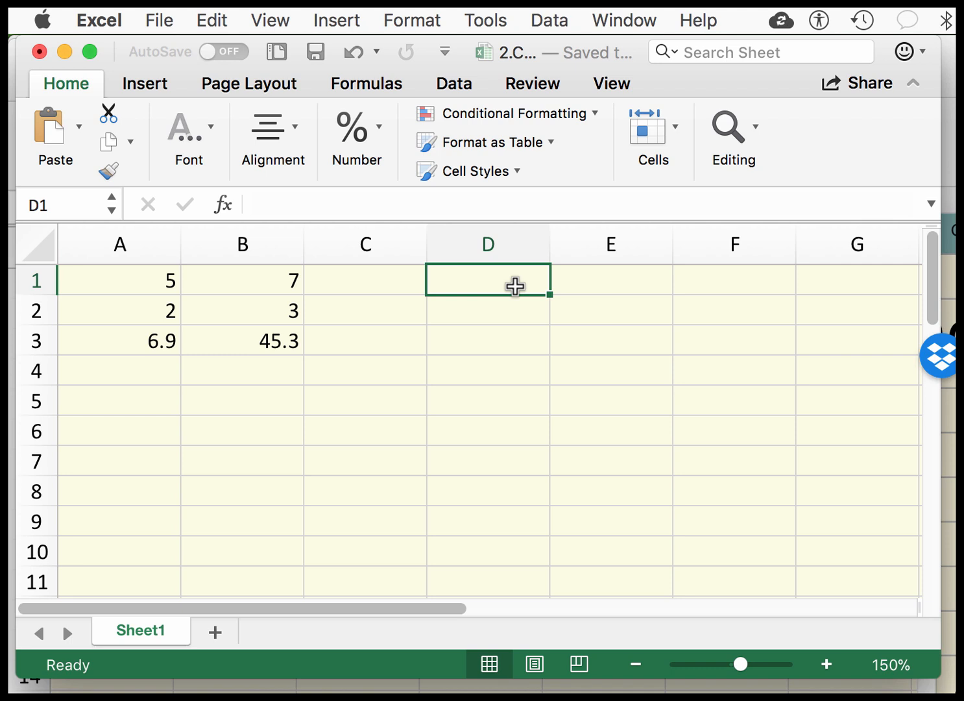
type("=")
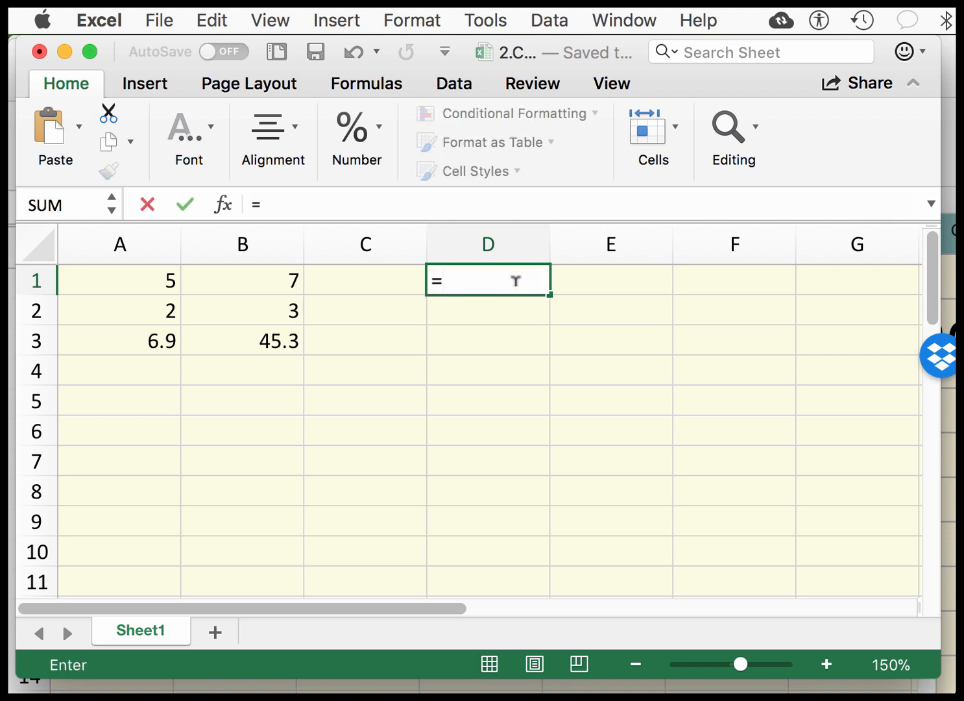
type("A1")
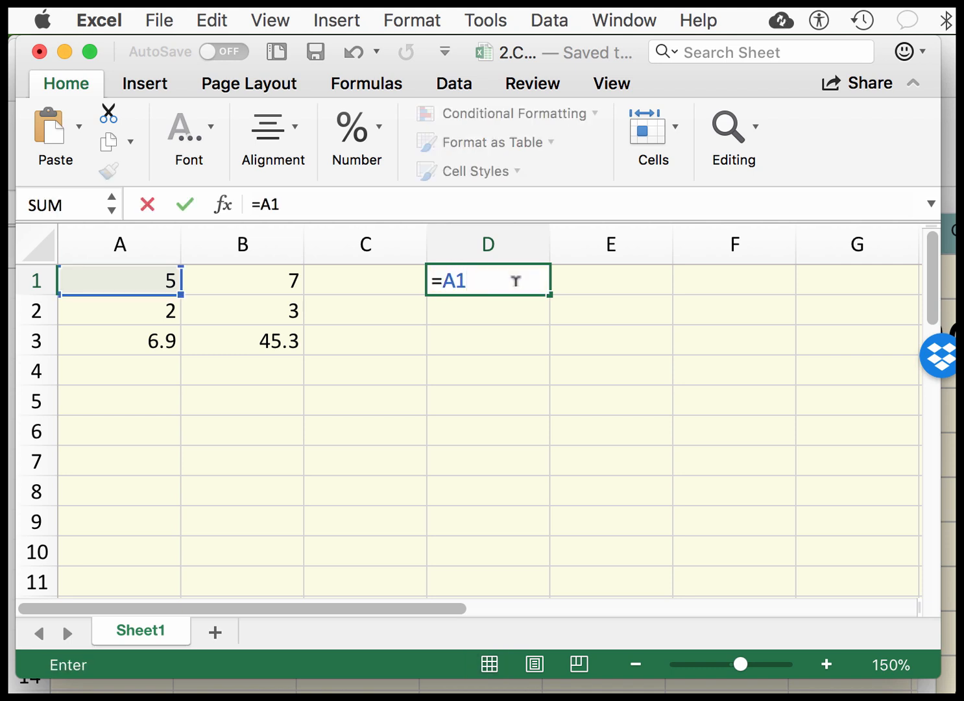
type("+B1")
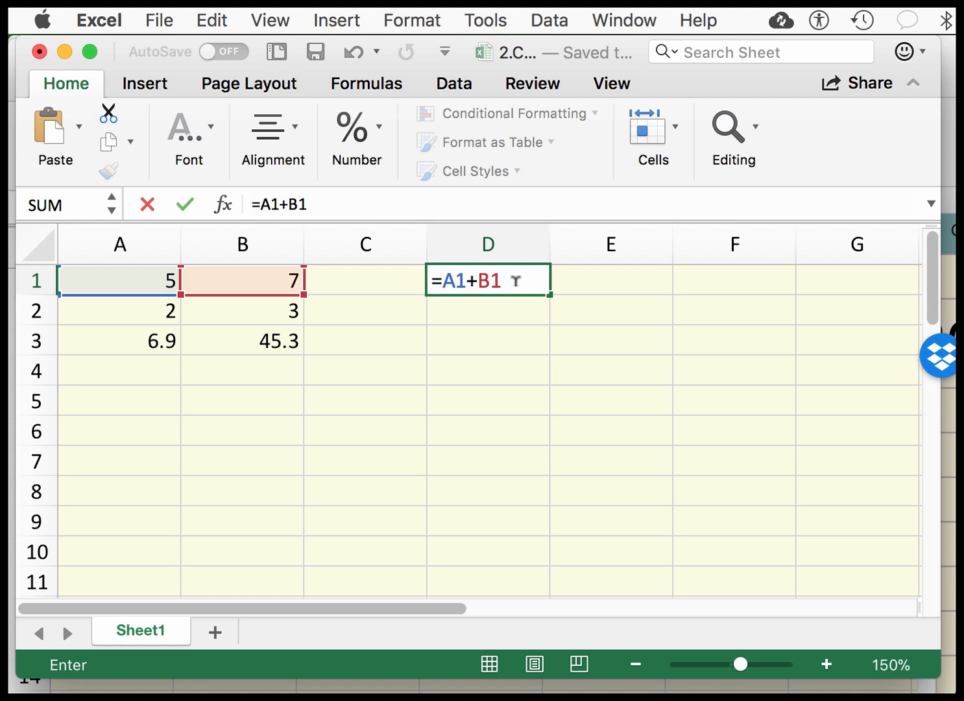
key("Return")
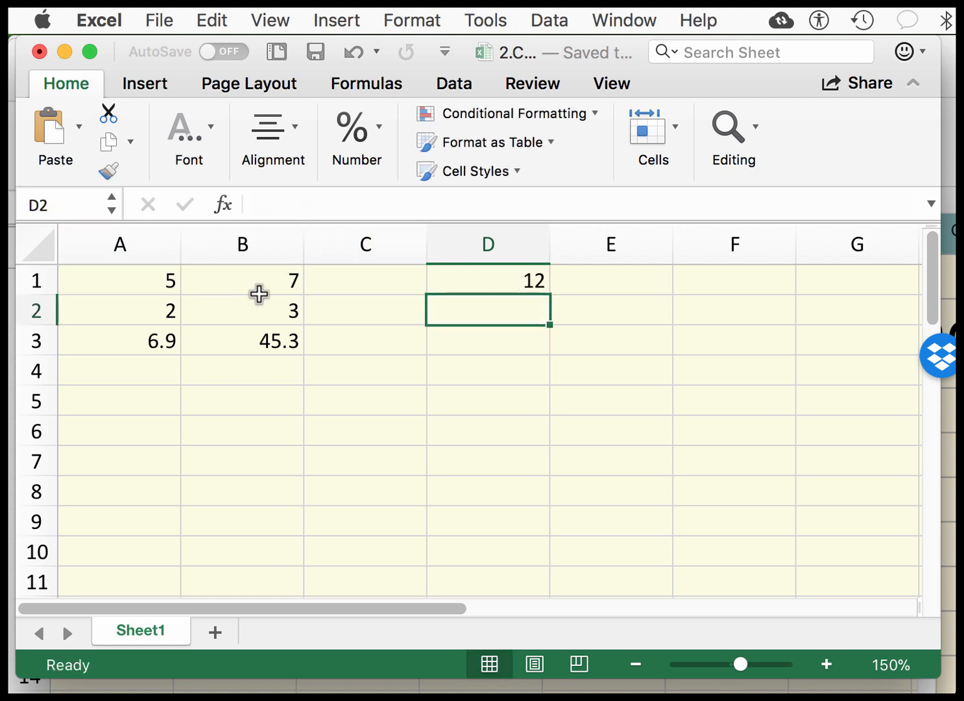
Set cell A1 to 500 and inspect the cell references in D1's formula.
double_click(502, 282)
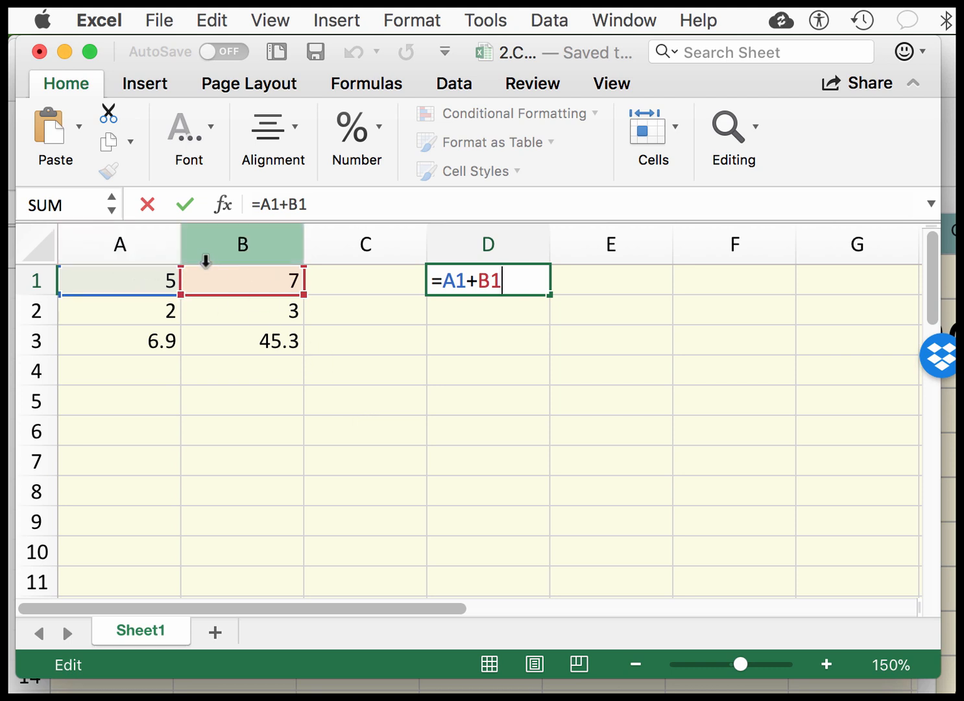
double_click(174, 279)
type("00")
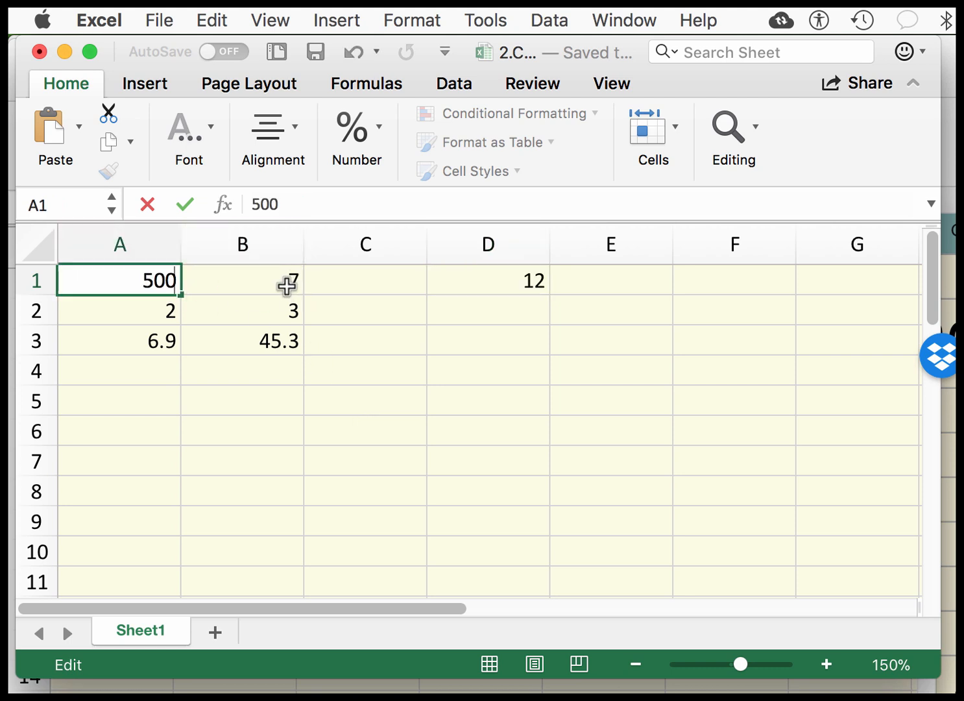
left_click(286, 284)
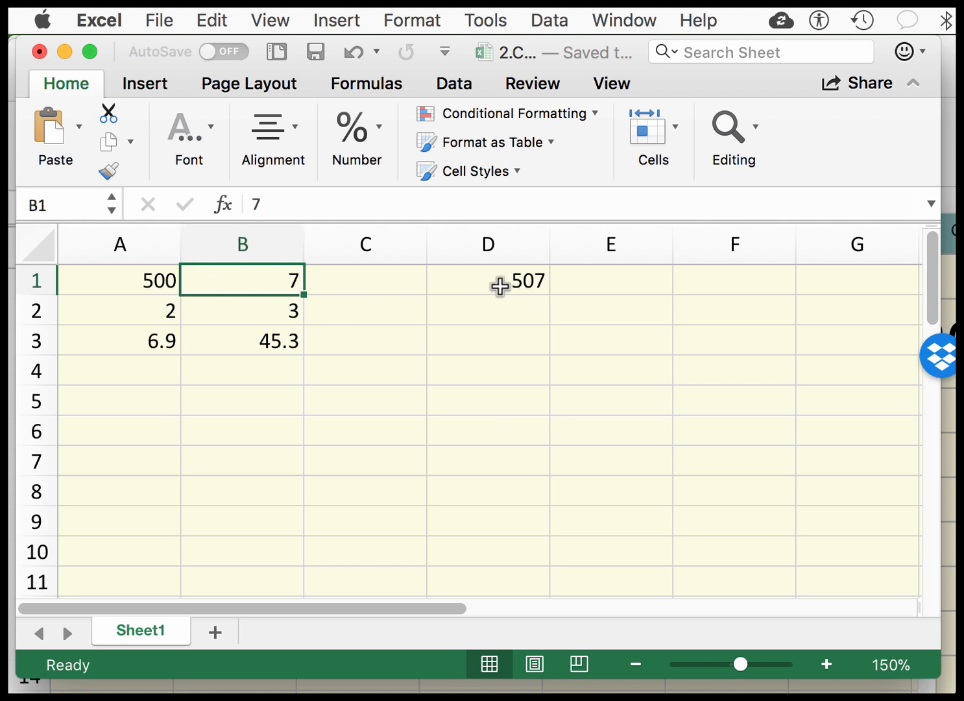
double_click(499, 285)
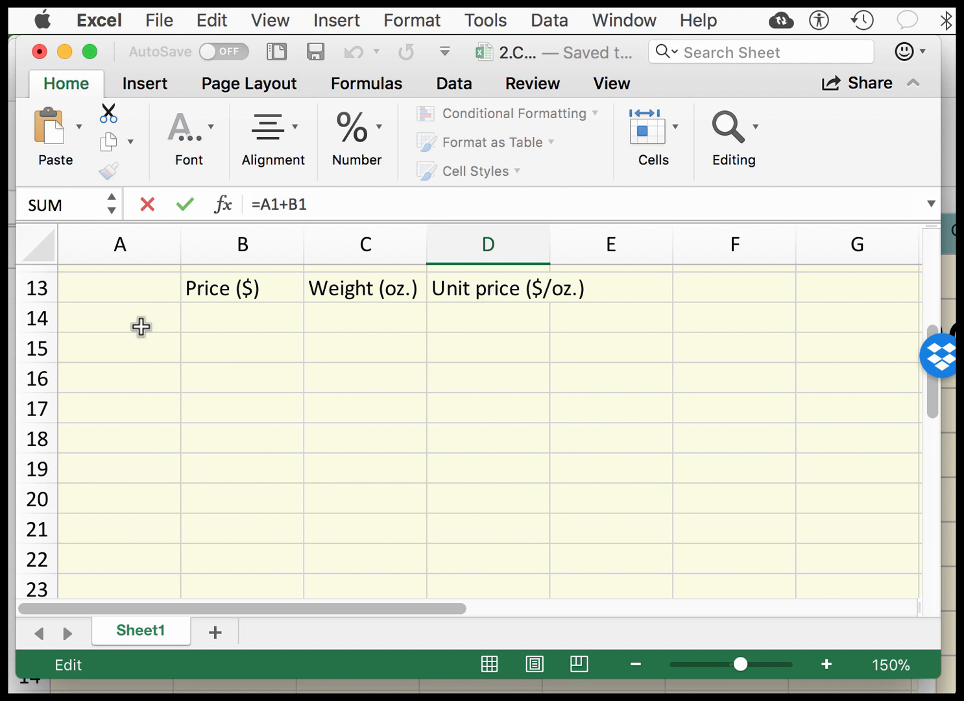
Label the price table's rows "Big box" in A14 and "Small box" in A15.
left_click(139, 324)
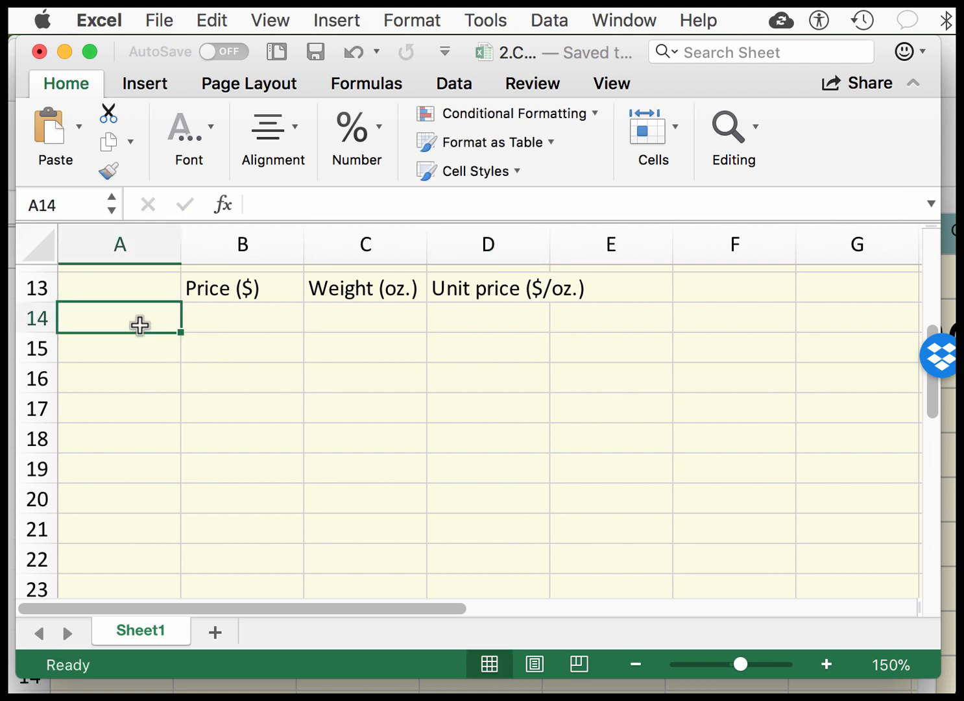
type("B")
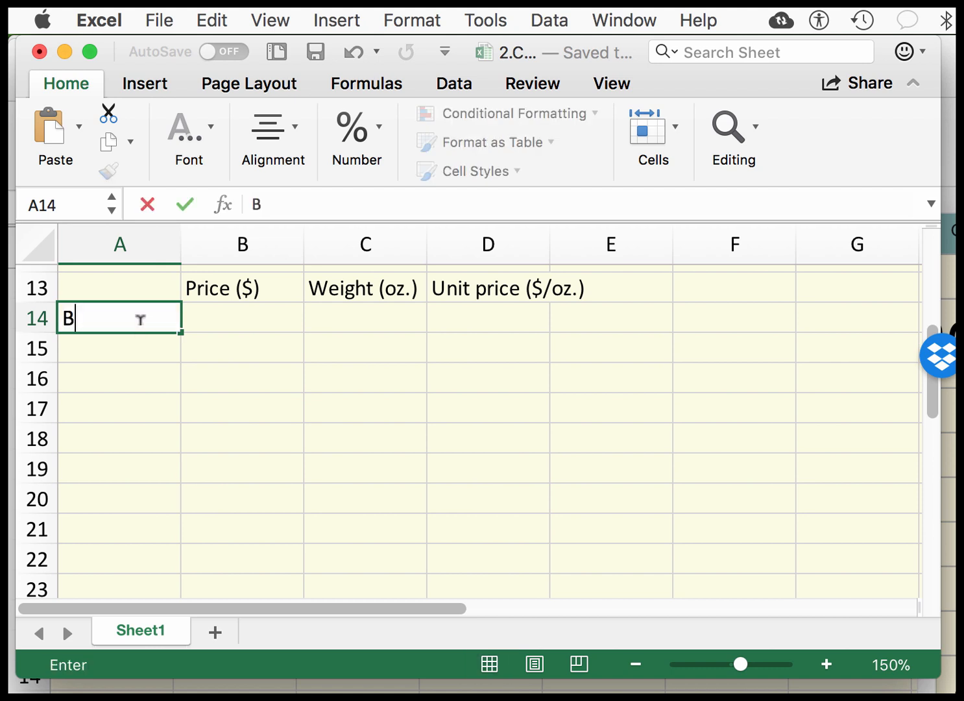
type("ig box")
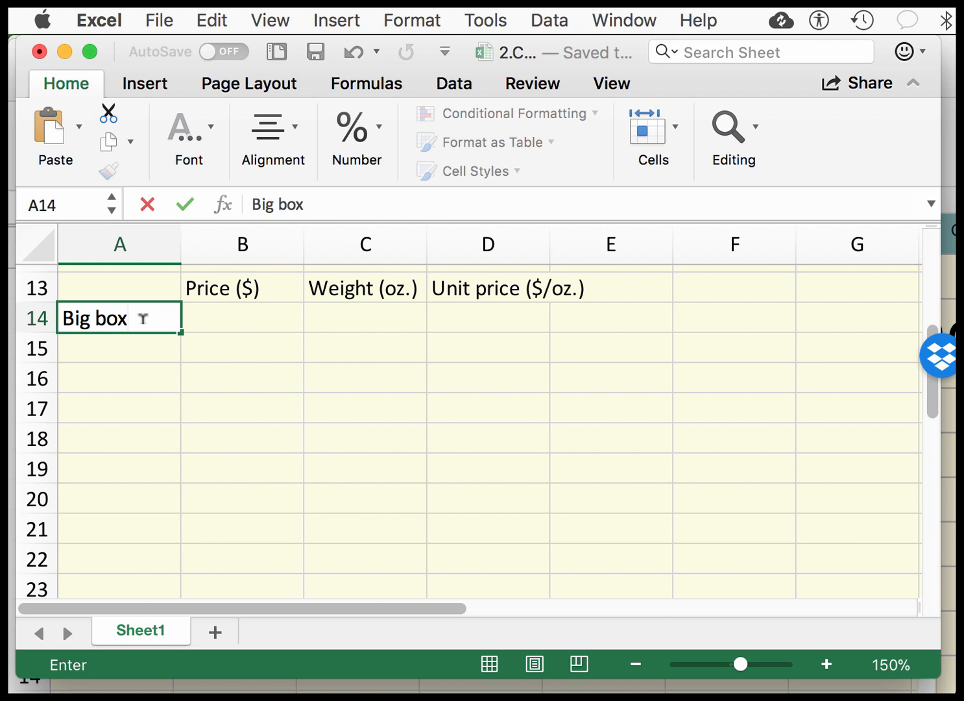
key("Return")
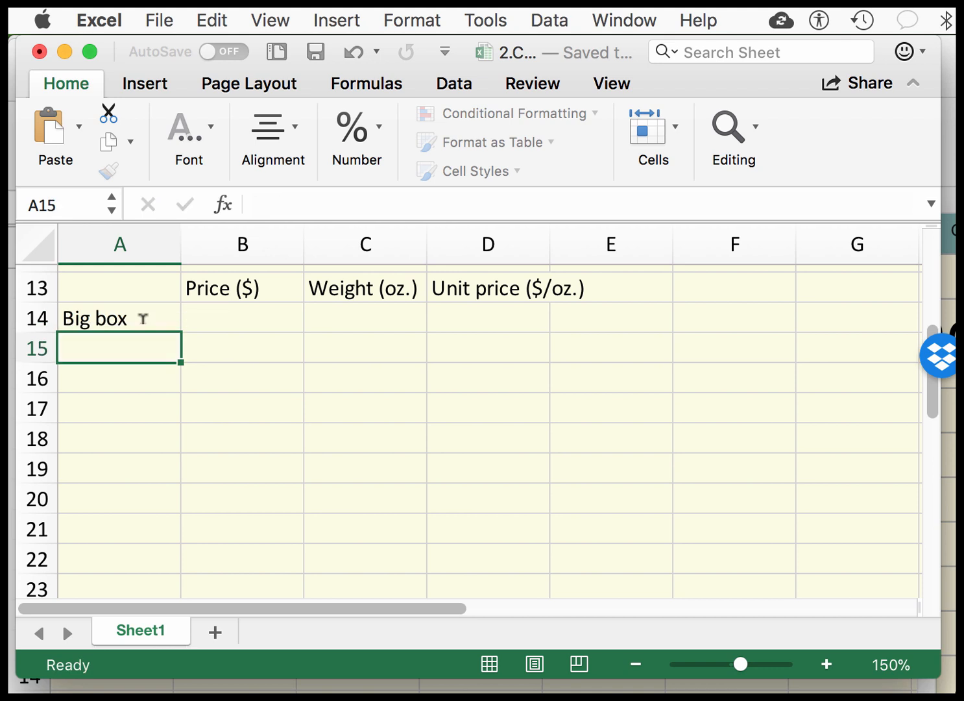
type("Sam")
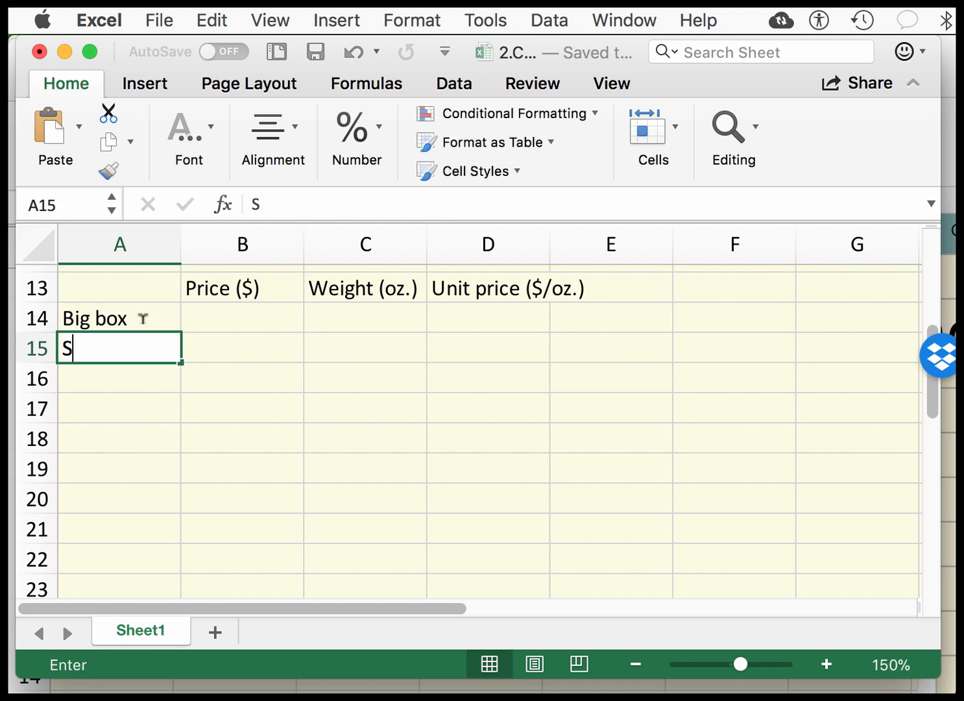
key("BackSpace")
key("BackSpace")
type("mall box")
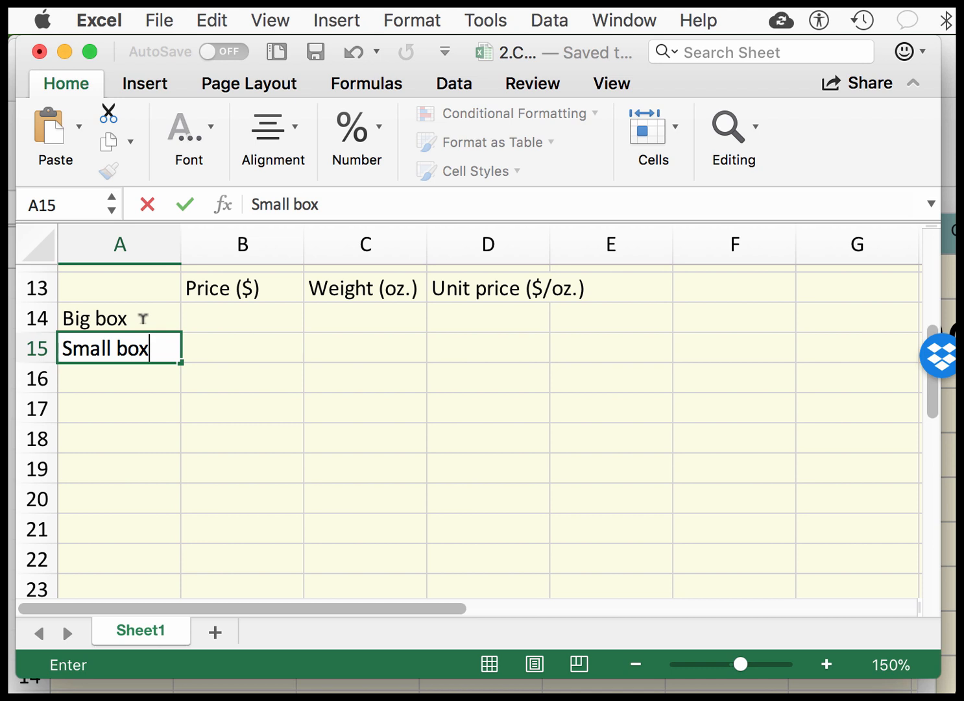
key("Tab")
Enter the big box's price of $3.99 in B14 and its weight of 18 oz in C14.
left_click(205, 321)
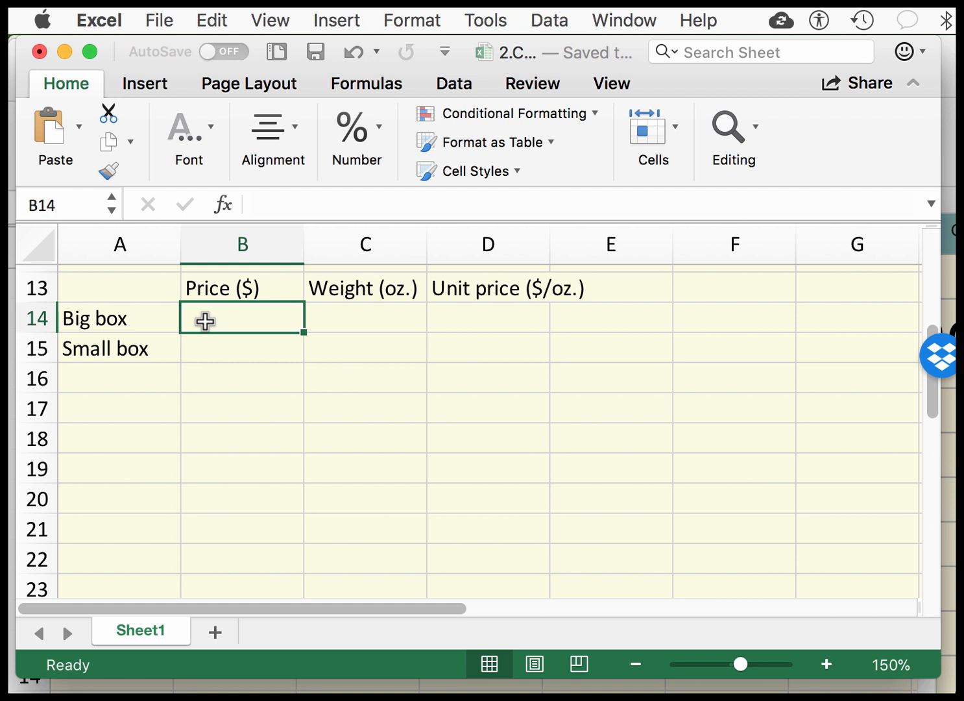
type("$3.99")
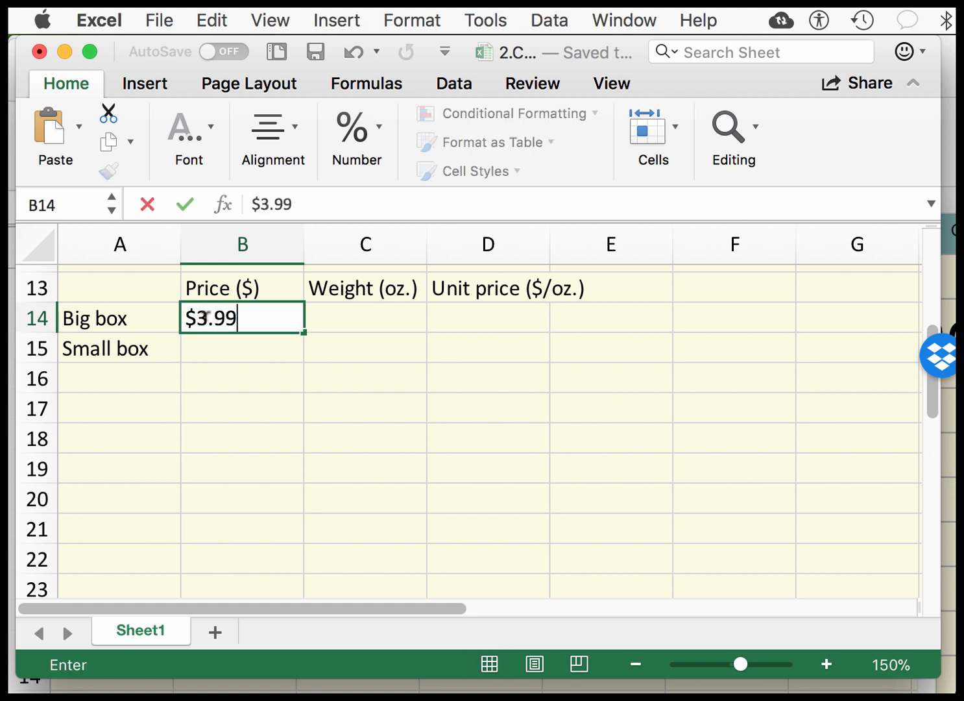
key("Tab")
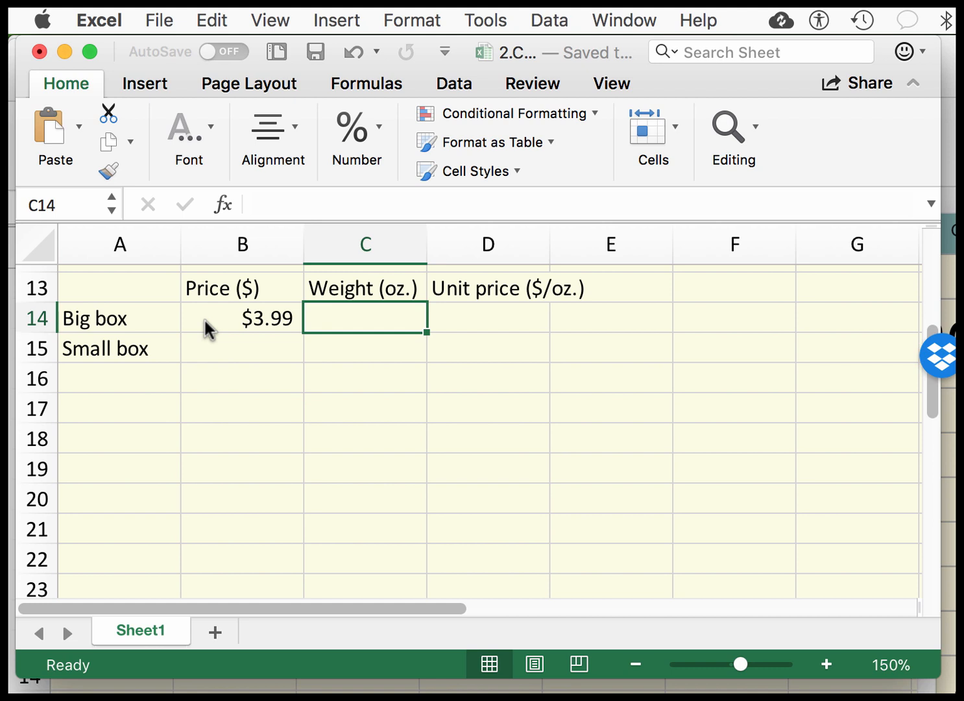
type("18")
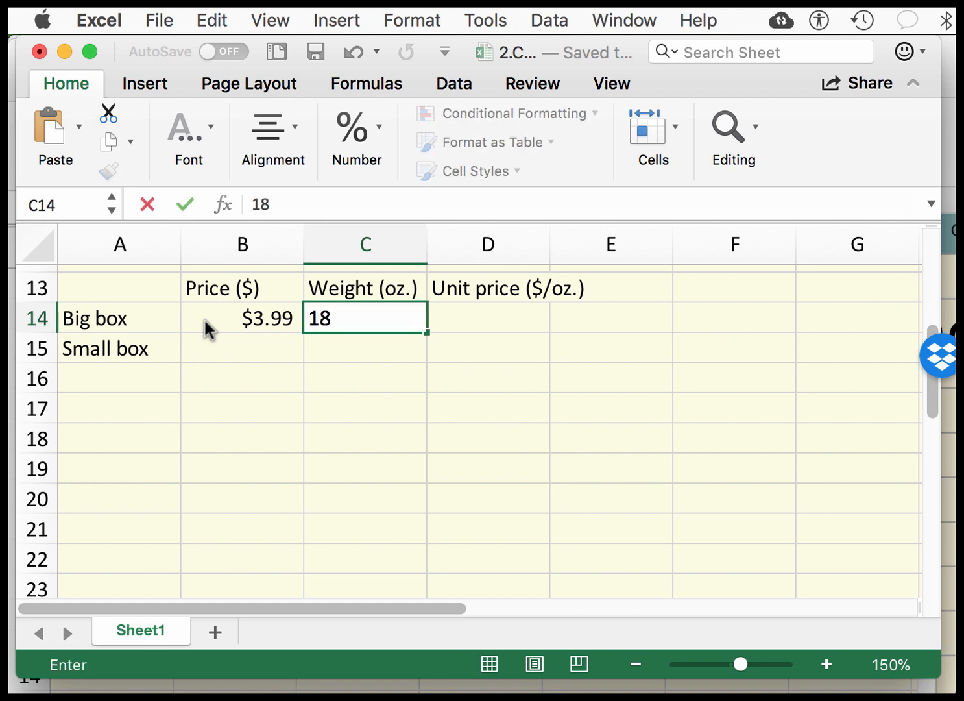
Enter the small box's price of $2.99 in B15 and its weight of 12 oz in C15.
left_click(243, 339)
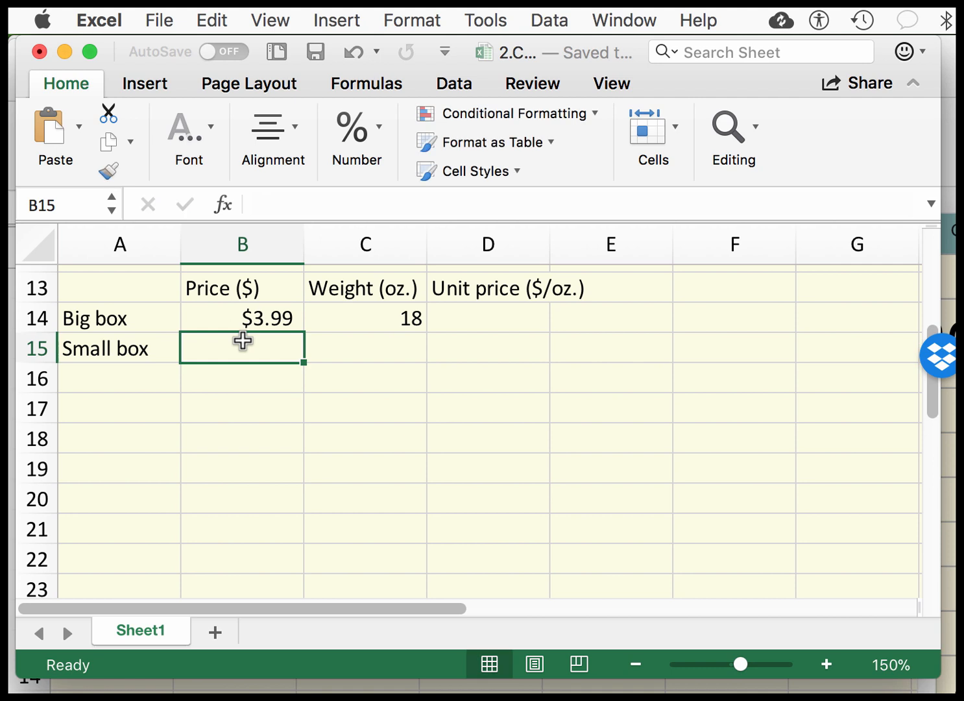
type("$2")
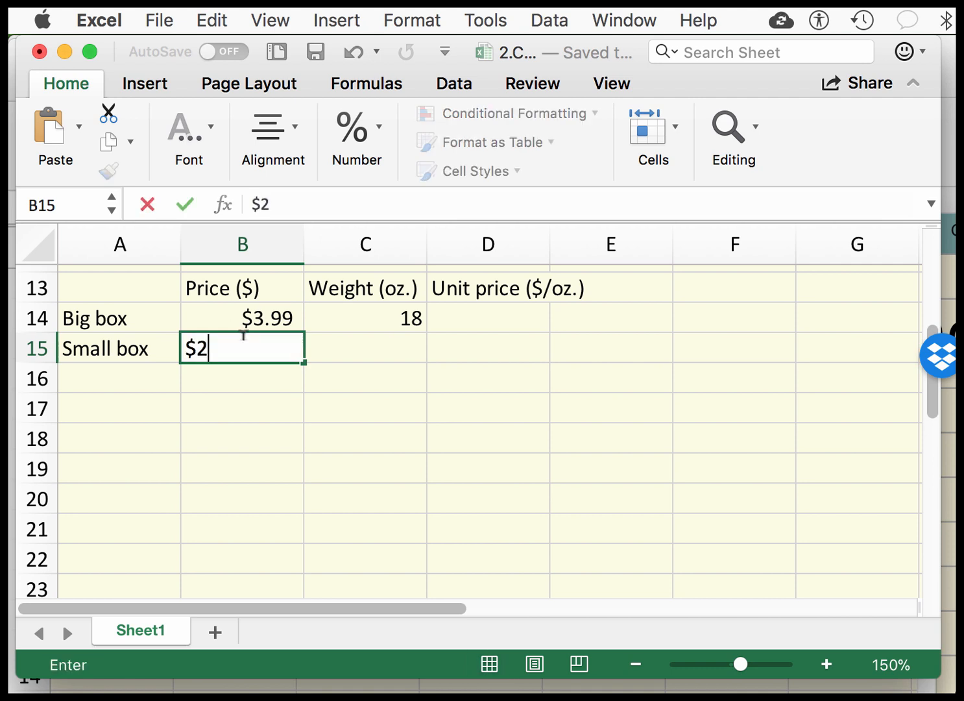
type(".99")
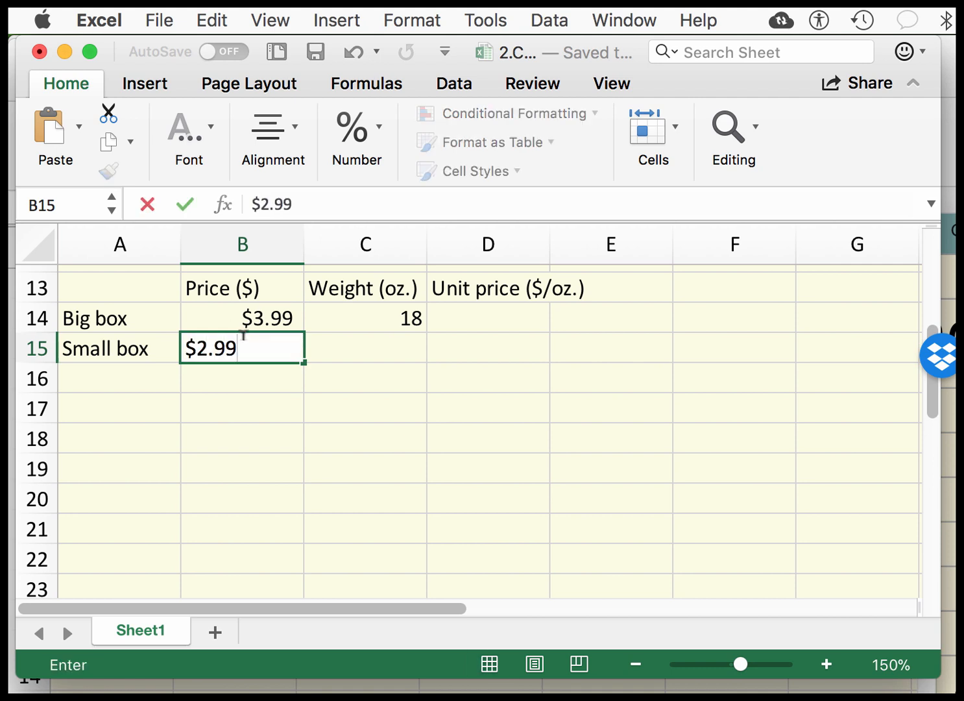
key("Tab")
type("12")
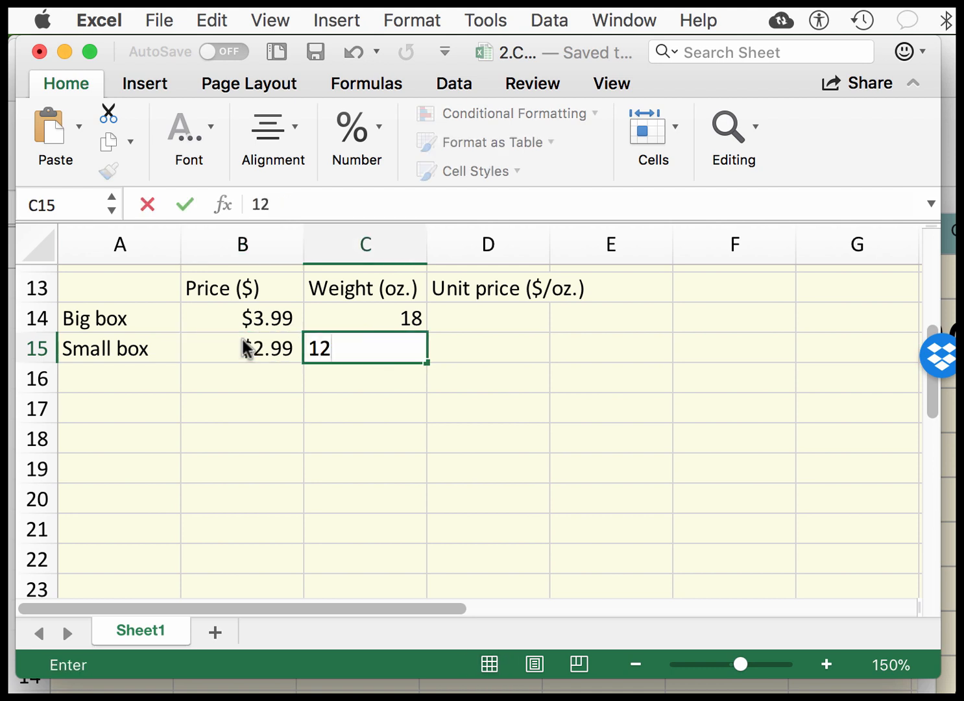
key("Tab")
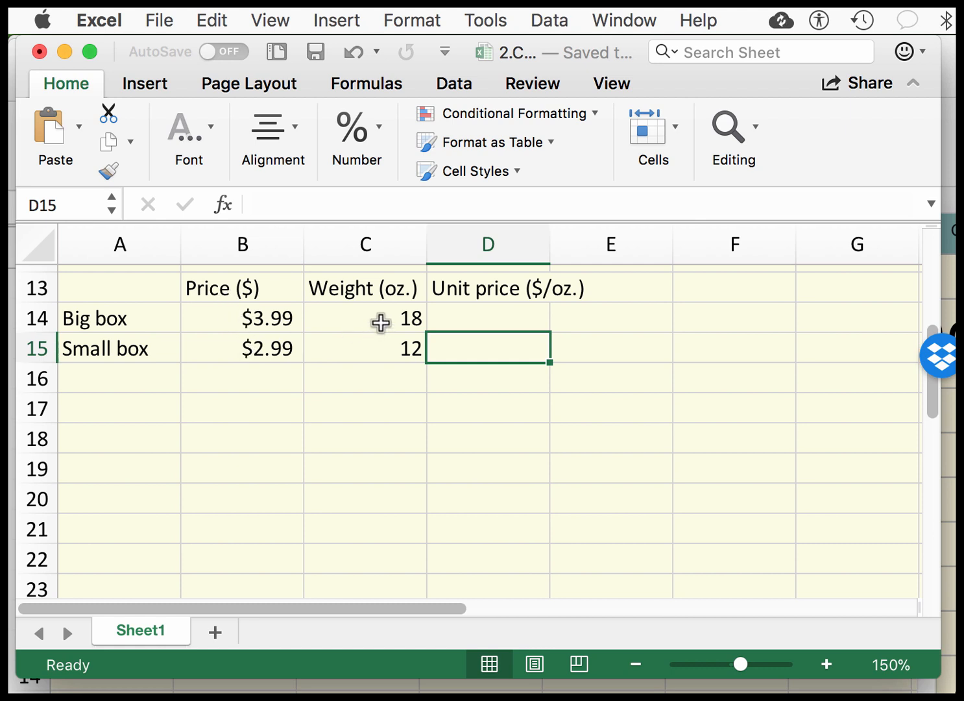
Calculate the big box's unit price in D14 with the formula =B14/C14.
left_click(524, 320)
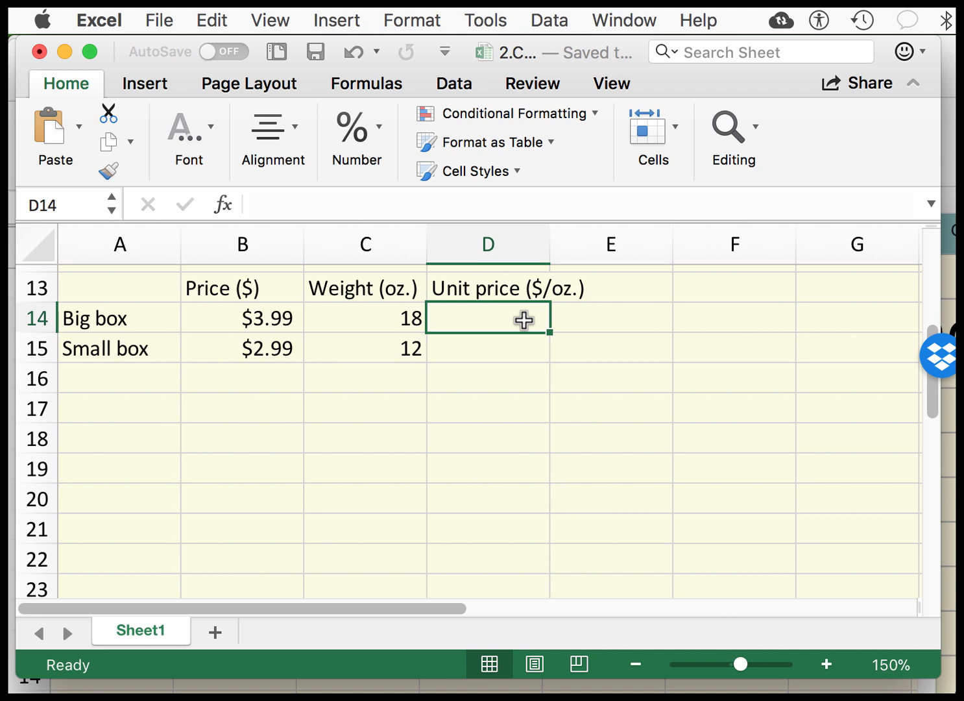
type("=")
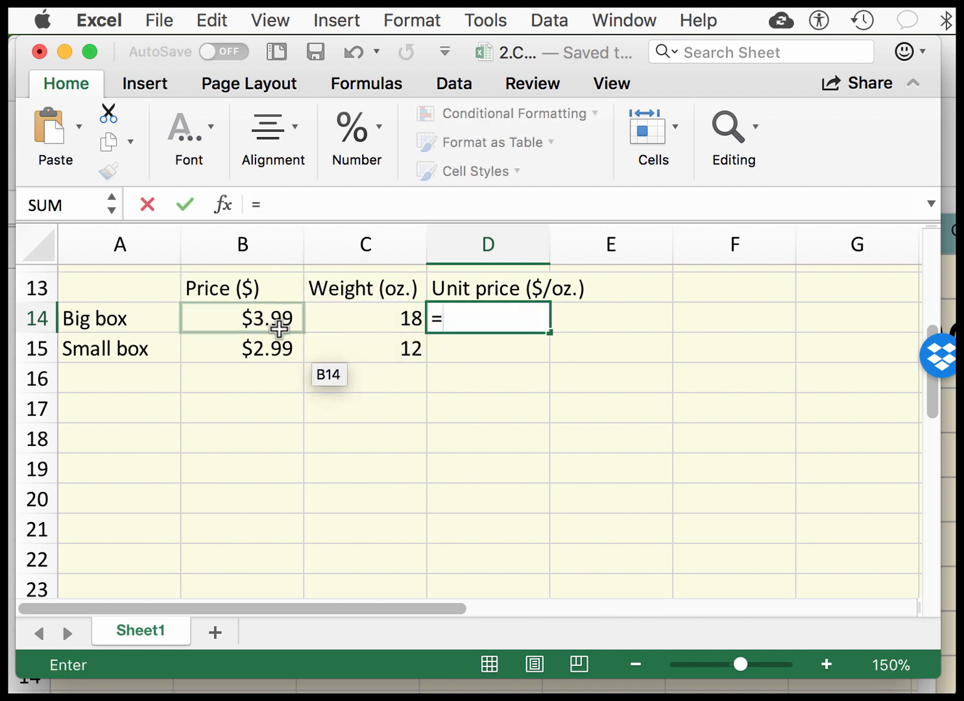
type("B14")
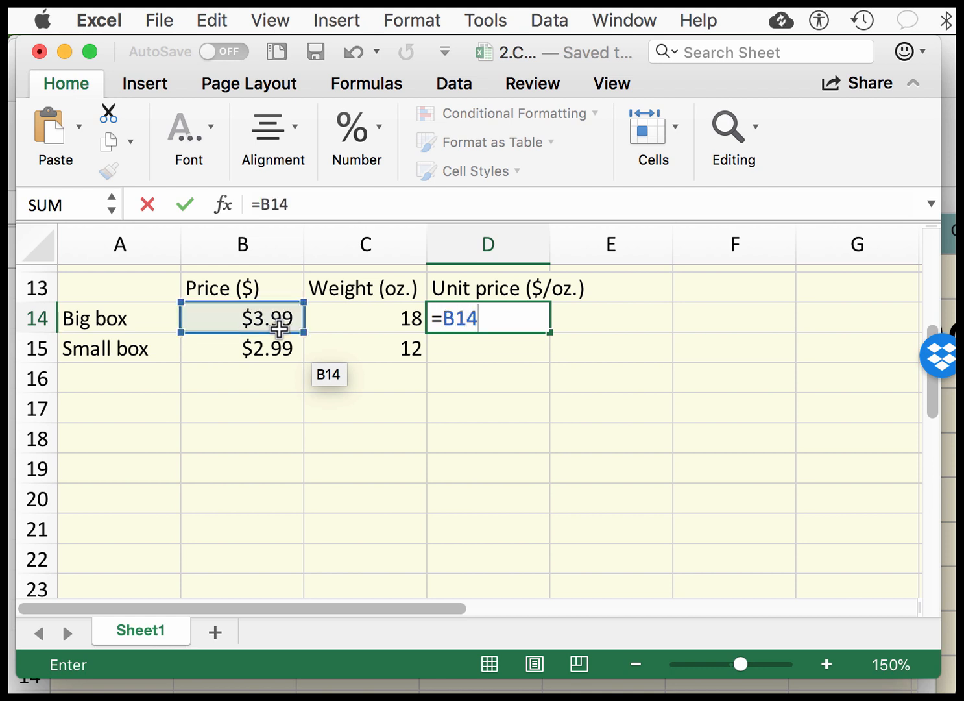
type("/")
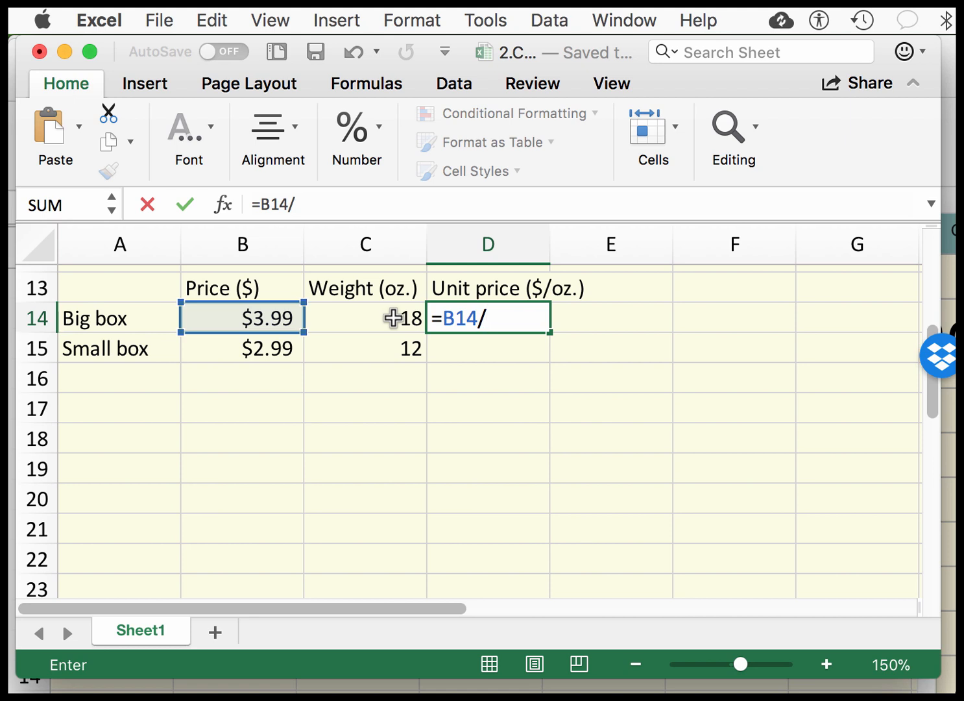
type("C14")
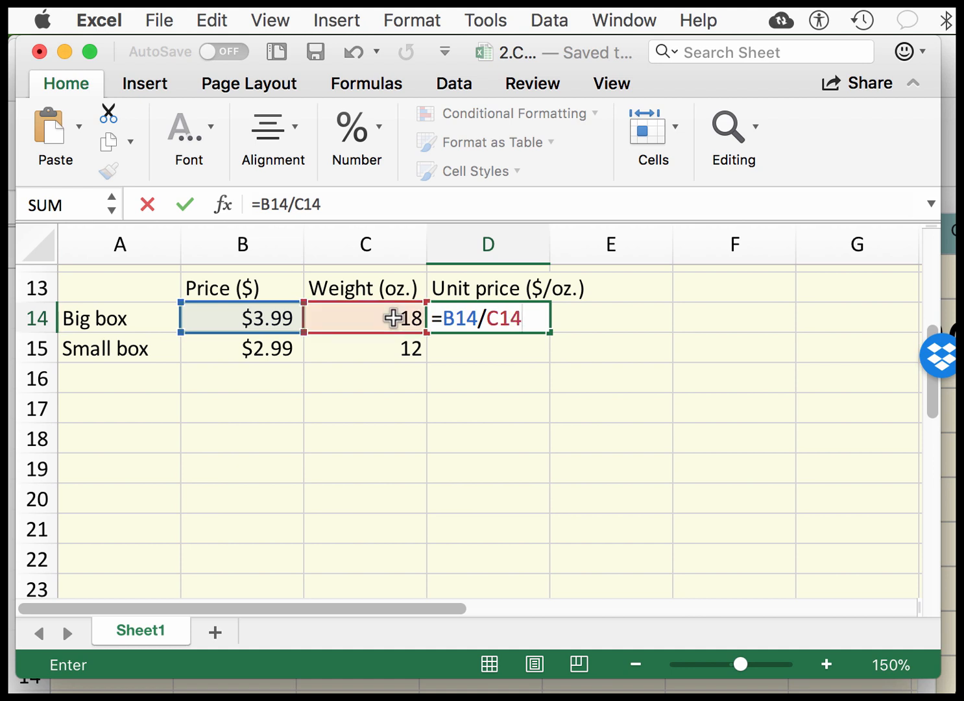
key("Return")
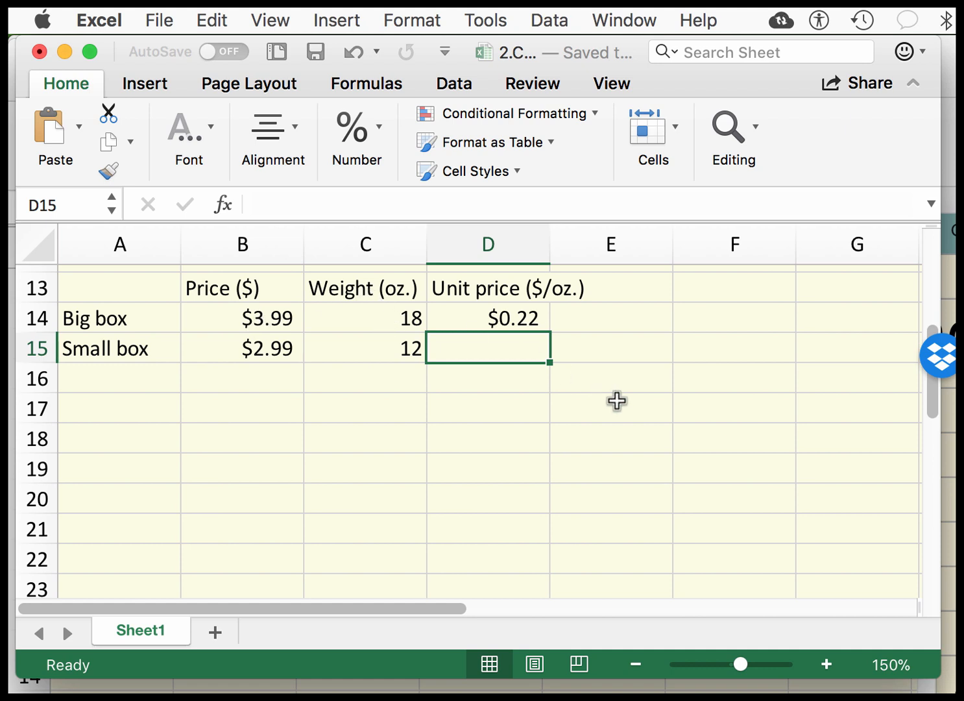
Calculate the small box's unit price in D15 with the formula =B15/C15.
type("=")
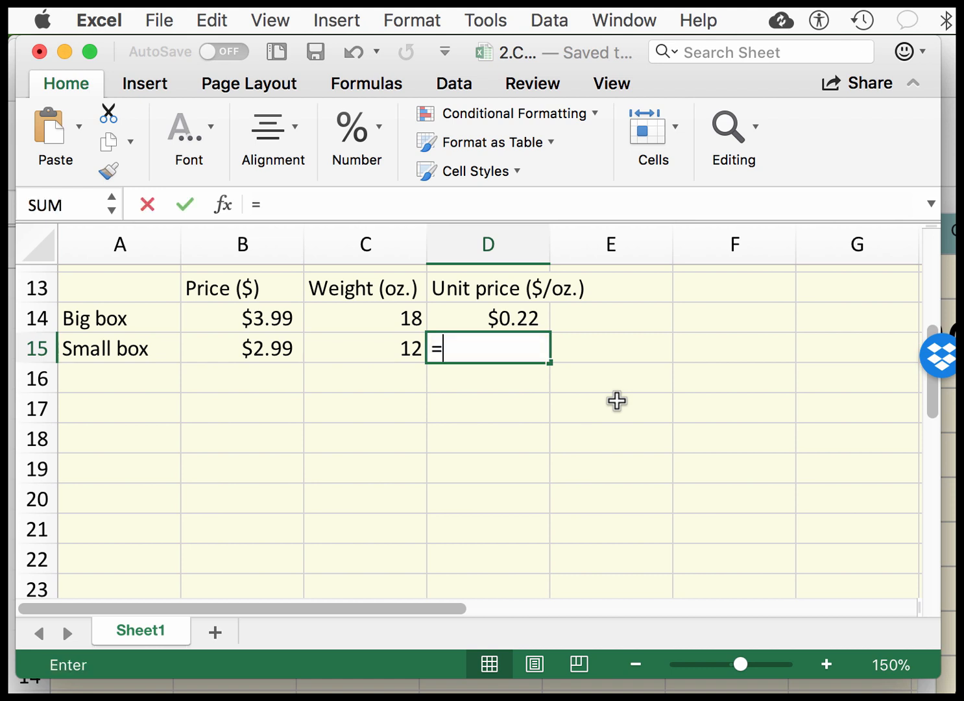
type("B15/")
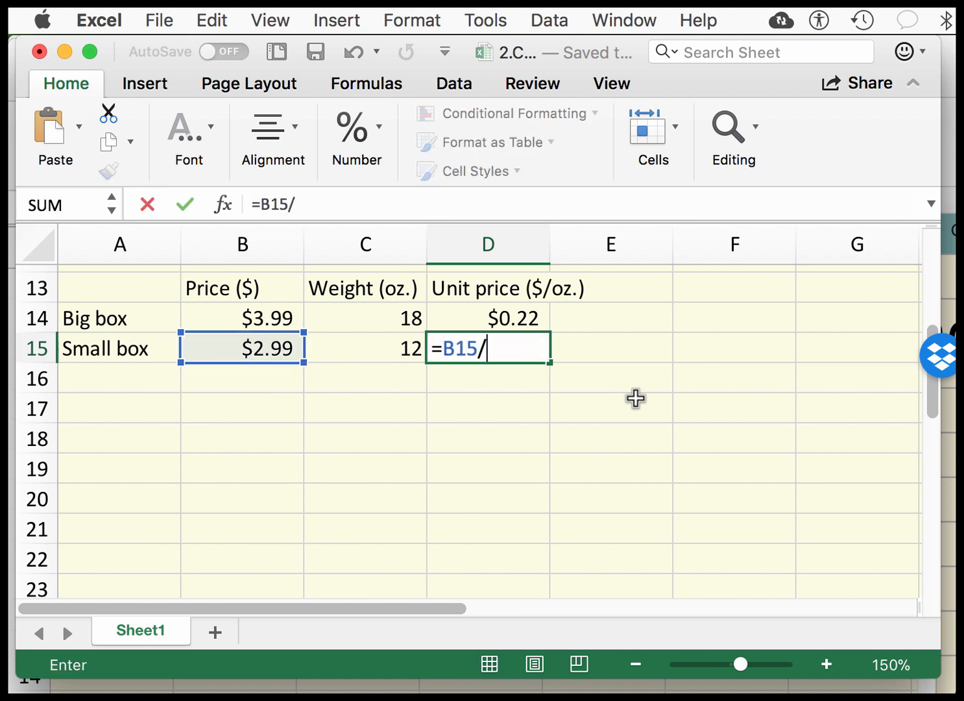
type("C15")
key("Return")
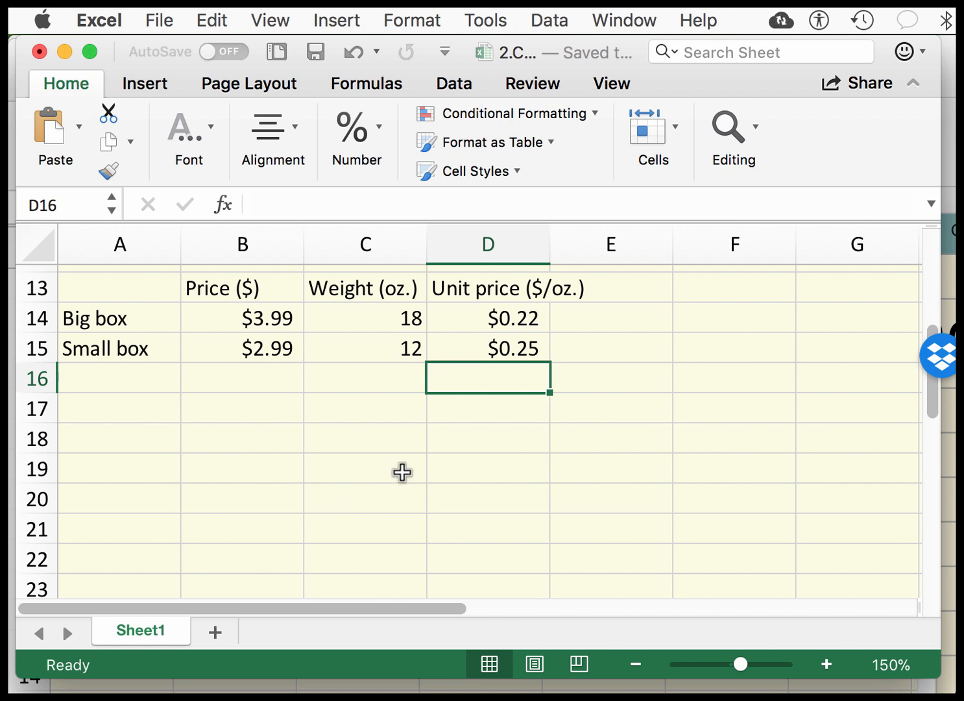
Add the heading Total in E24, beside the Green column of the votes table.
scroll(403, 472, "down", 5)
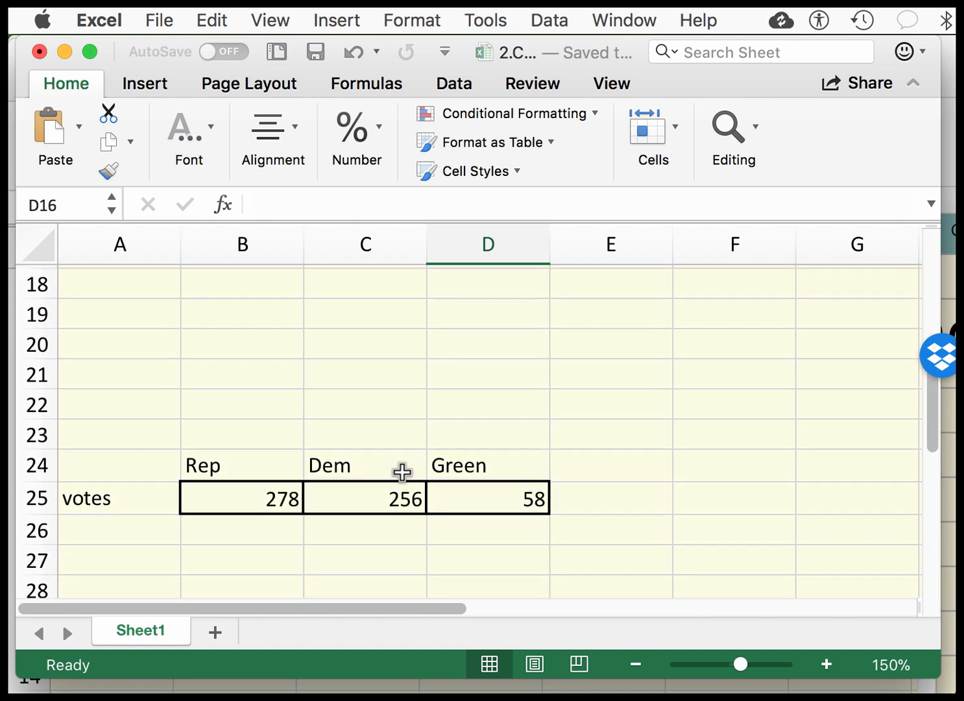
scroll(402, 472, "down", 5)
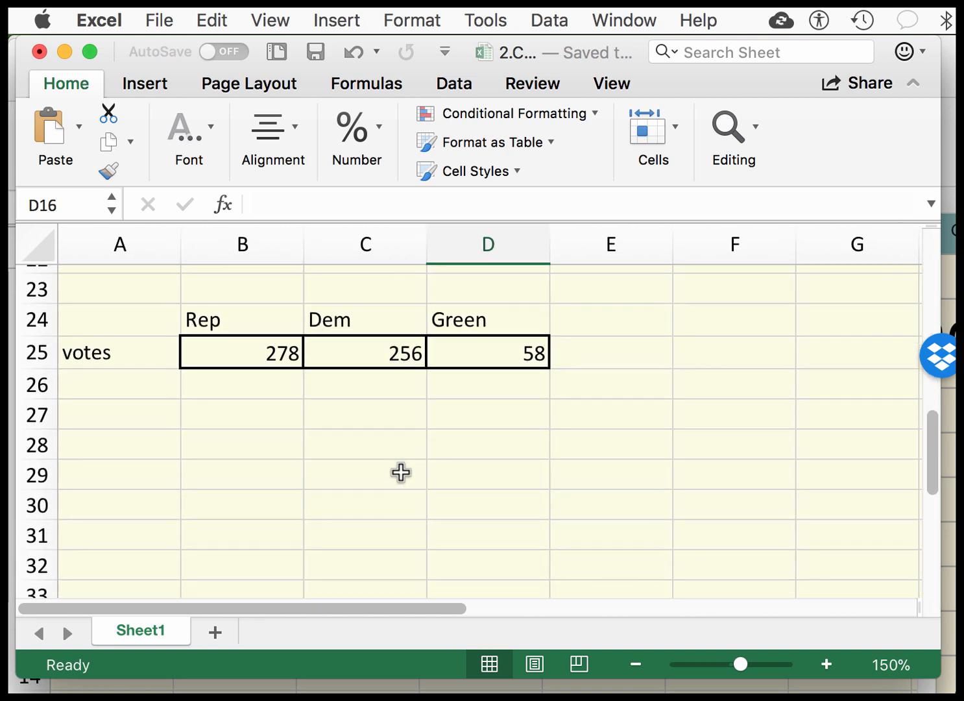
scroll(401, 472, "down", 1)
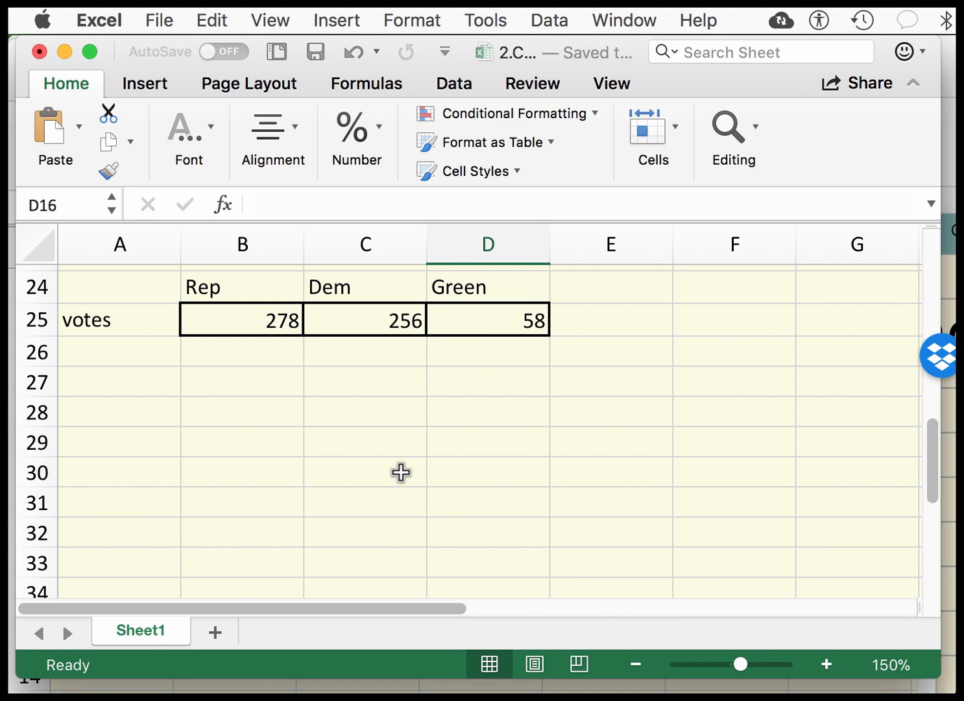
left_click(616, 287)
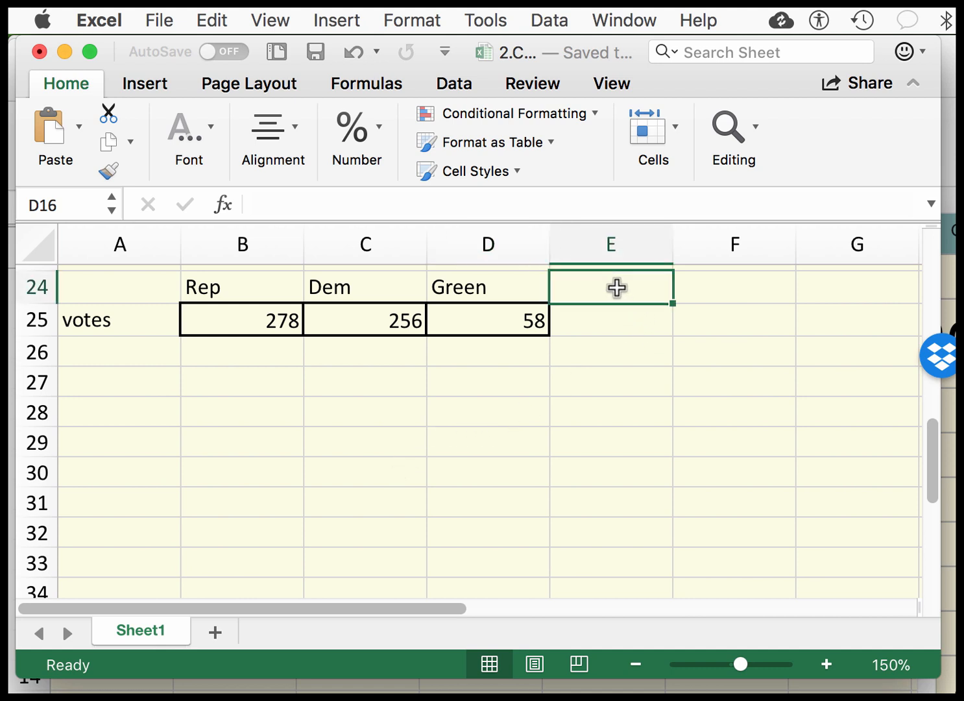
type("Total")
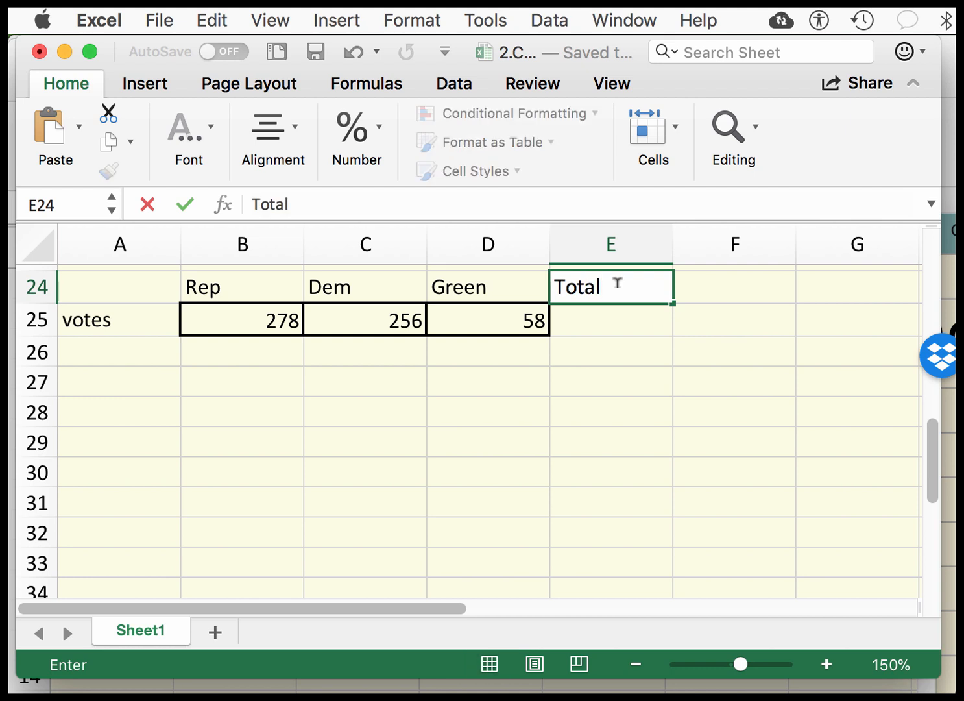
key("Return")
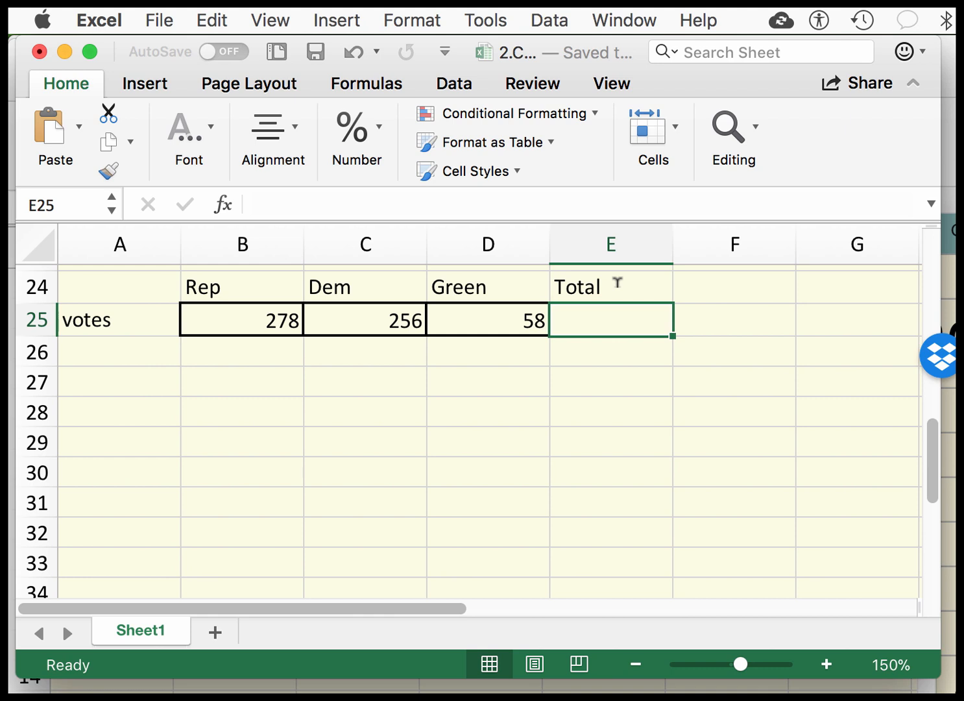
Calculate the total votes in E25 with the formula =B25+C25+D25.
type("=")
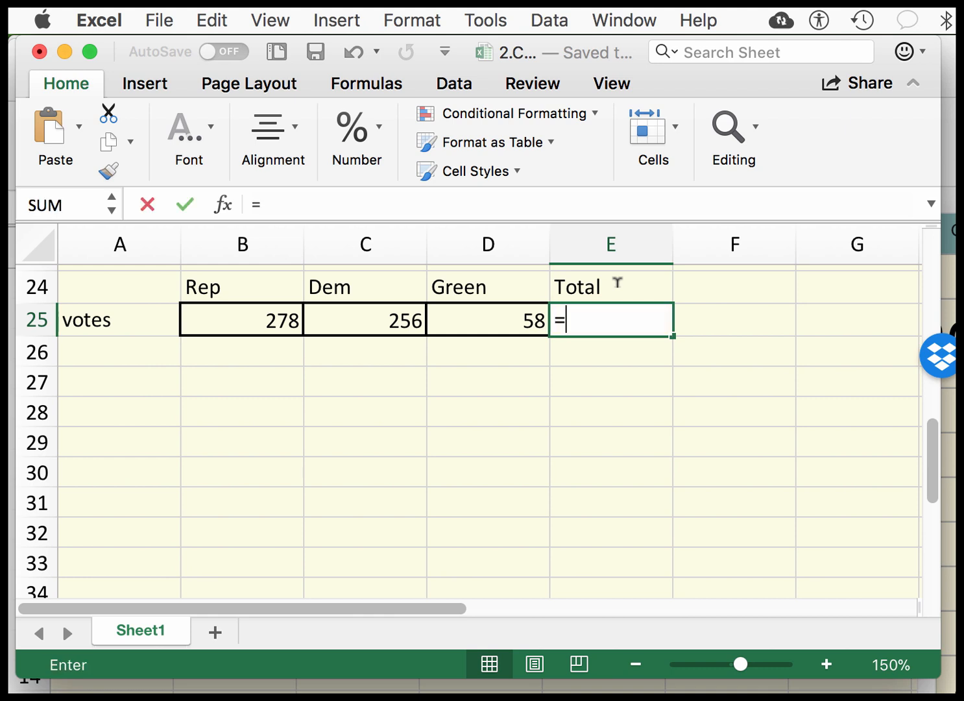
type("B2")
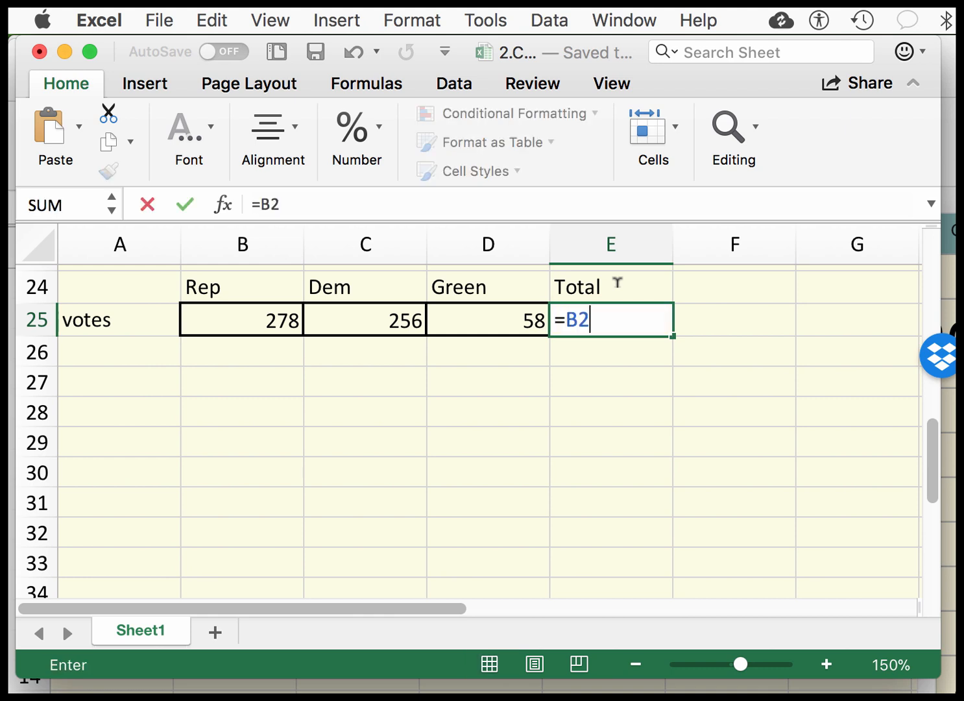
type("5+")
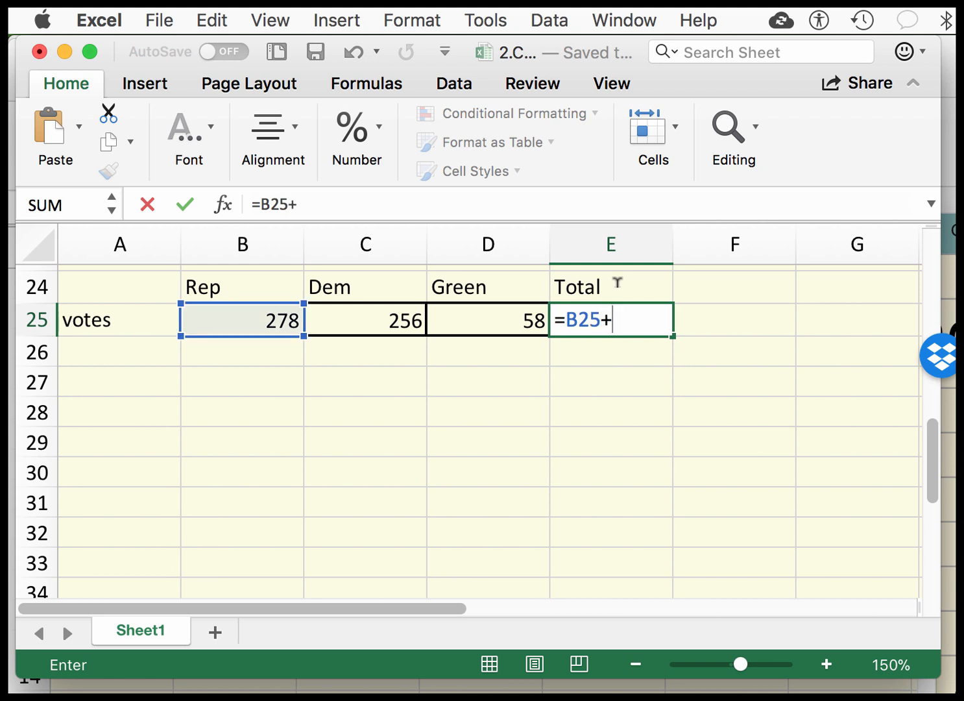
type("C2")
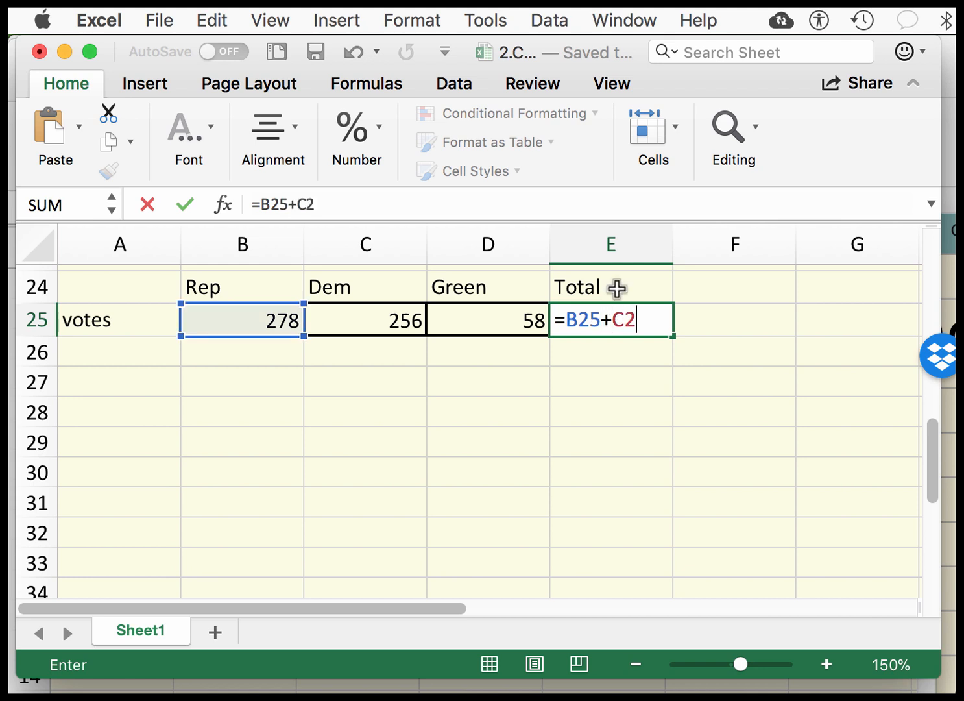
type("5+")
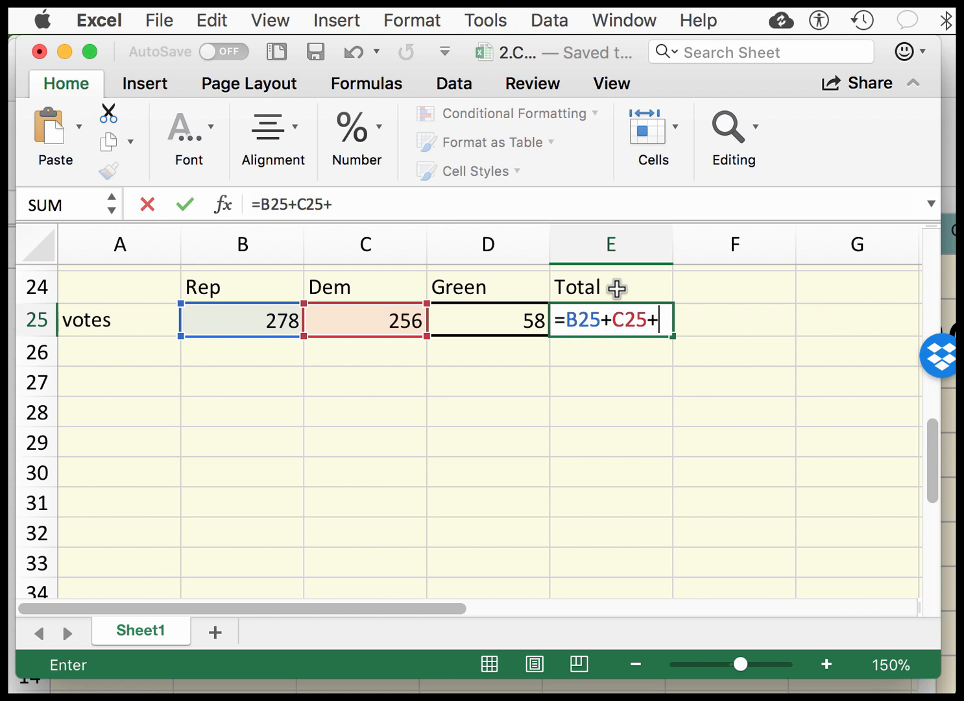
type("D2")
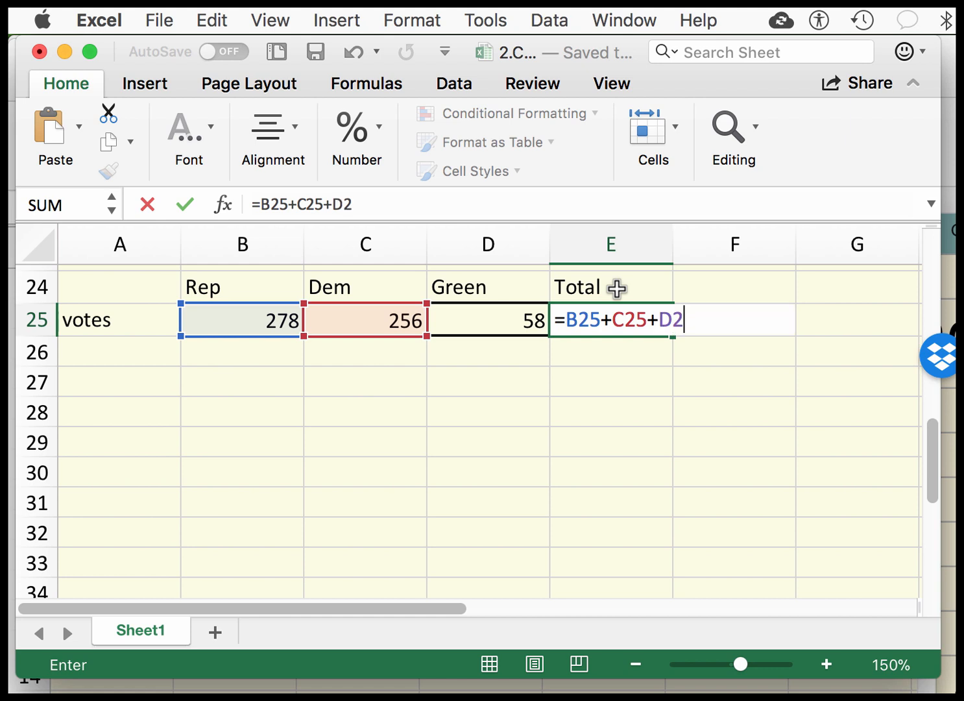
type("5")
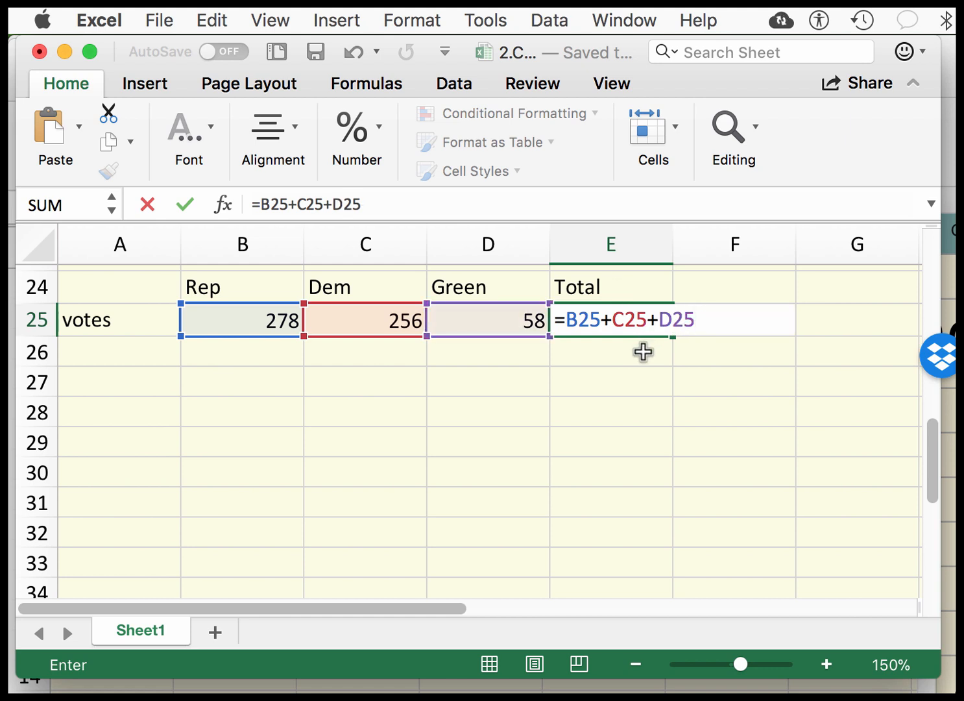
key("Return")
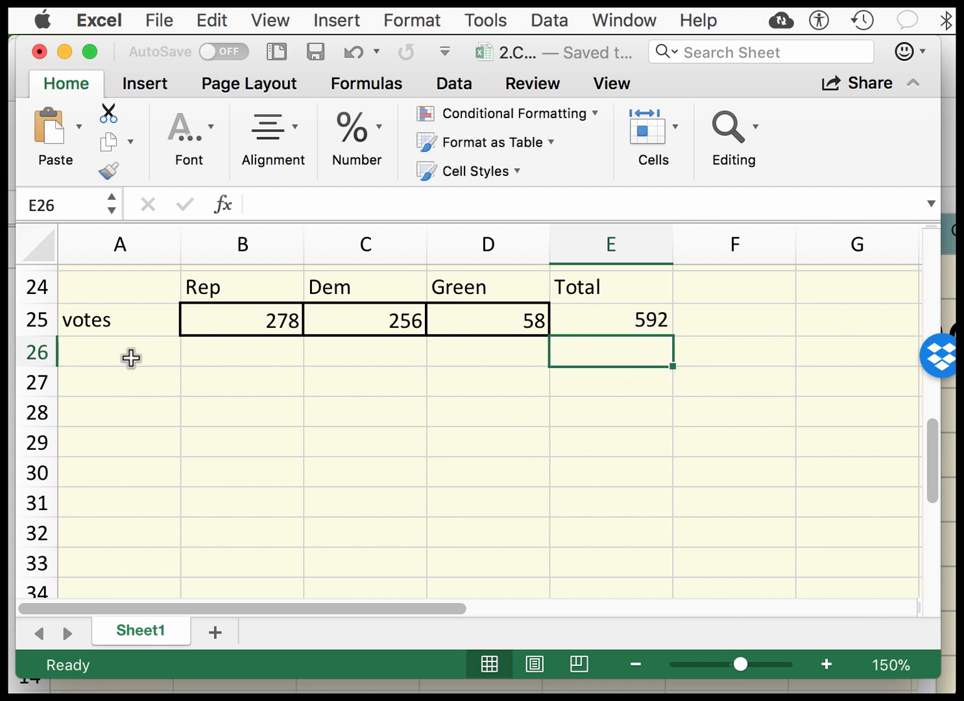
Label the row below the votes by entering percent in A26.
left_click(132, 356)
type("per")
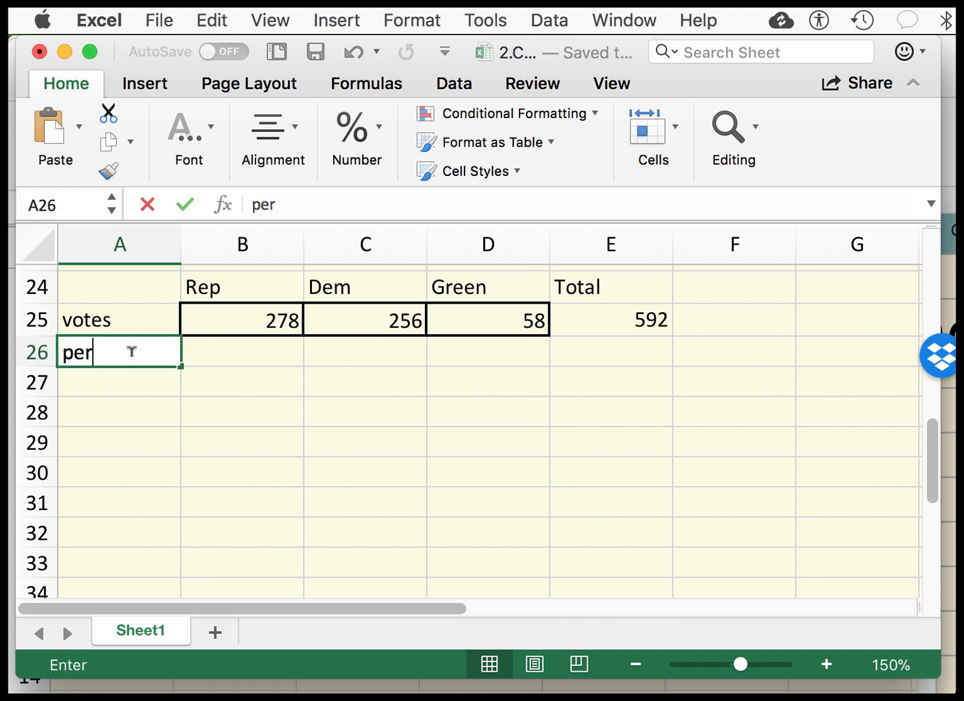
type("cent")
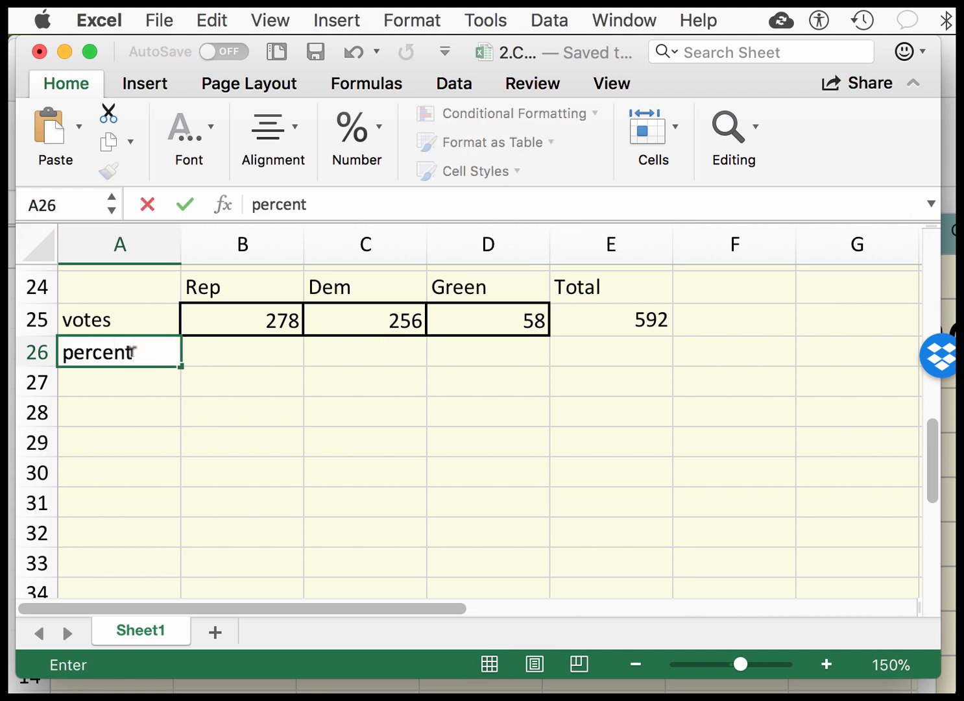
key("Tab")
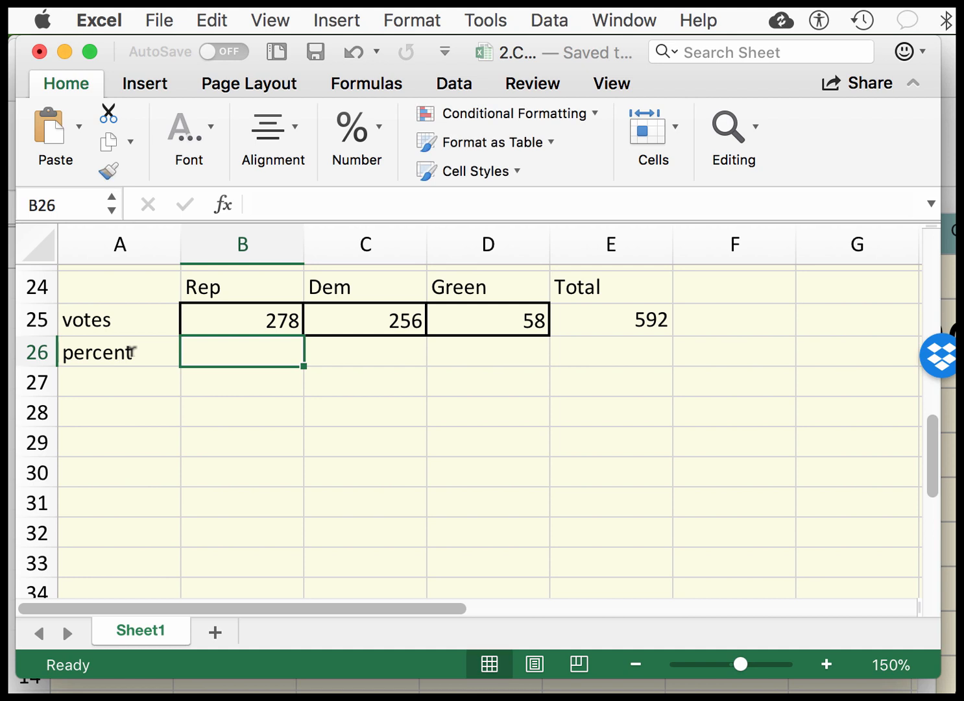
Calculate the Rep share of the votes in B26 with the formula =B25/E25.
type("=")
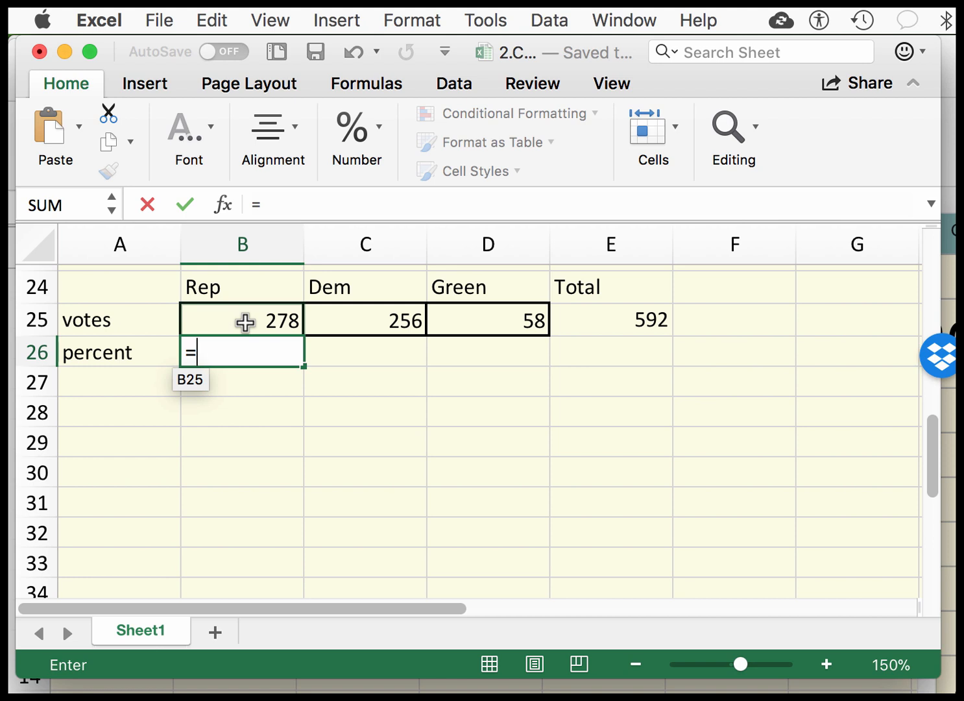
type("B25")
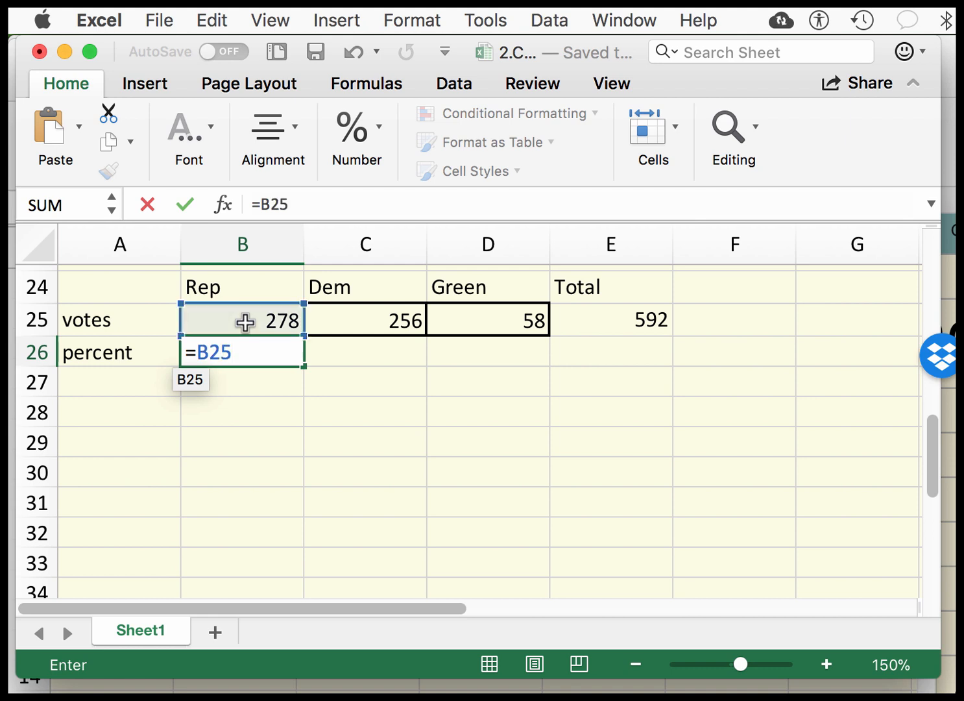
type("/E25")
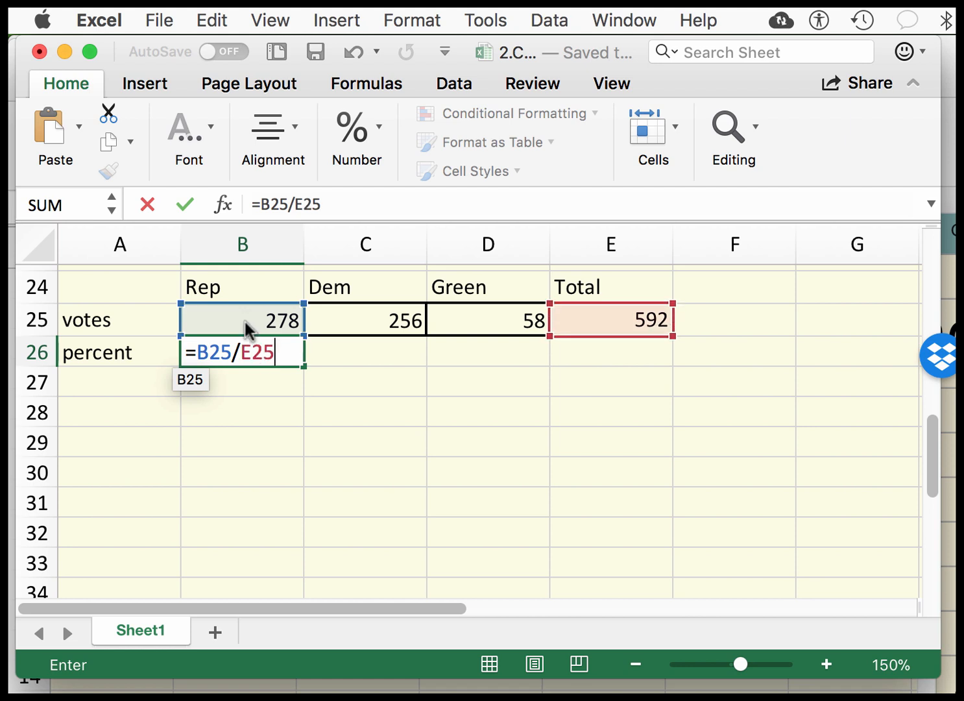
key("Tab")
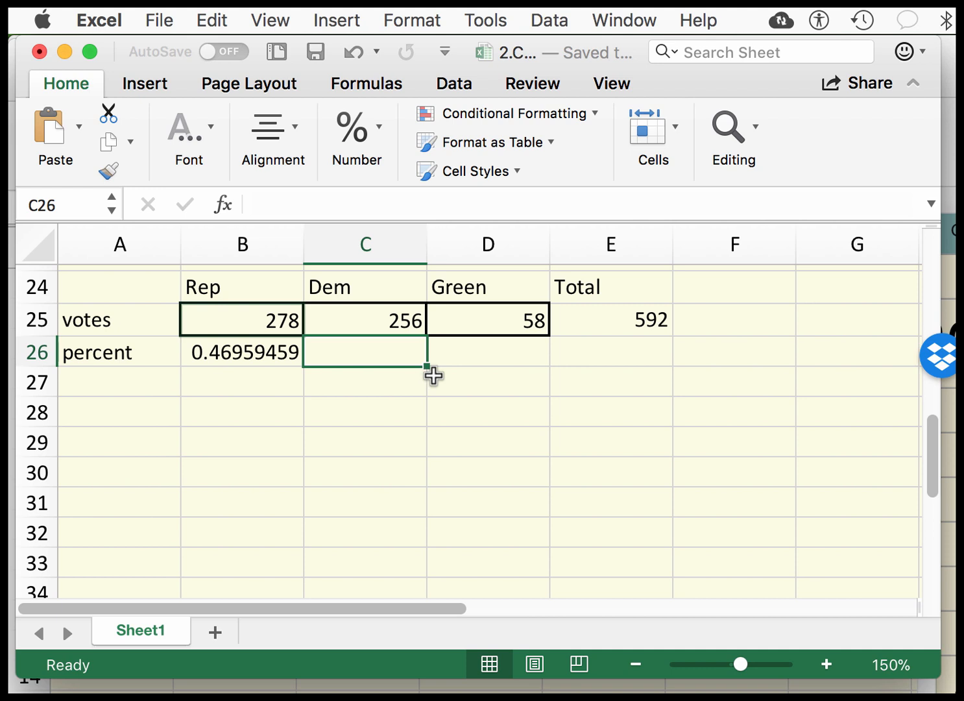
Calculate the Dem share of the votes in C26 with the formula =C25/E25.
type("=")
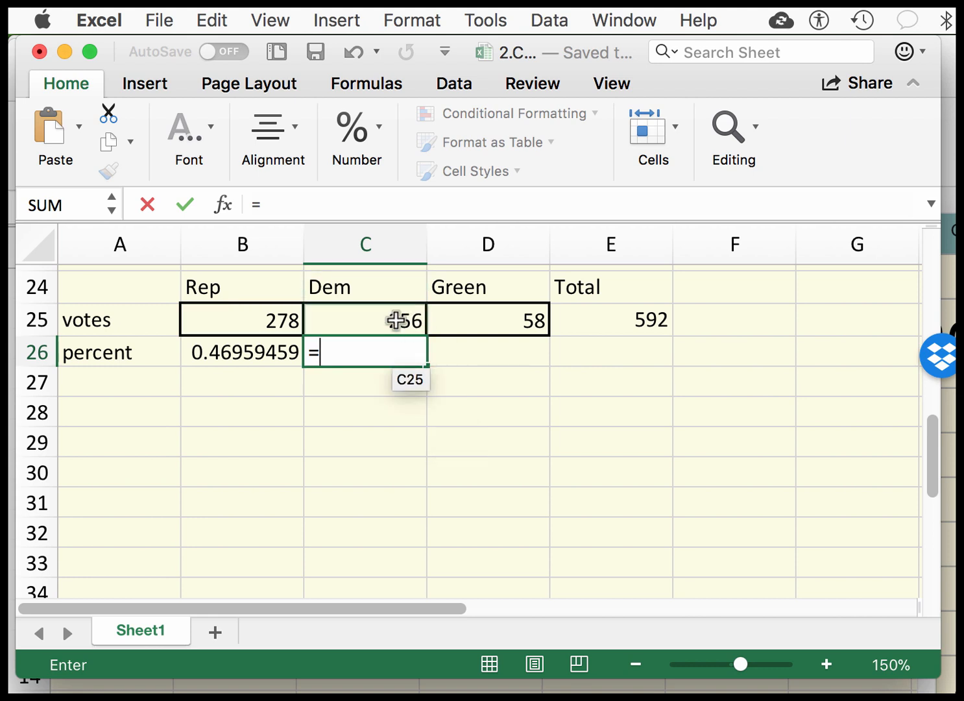
type("C25/")
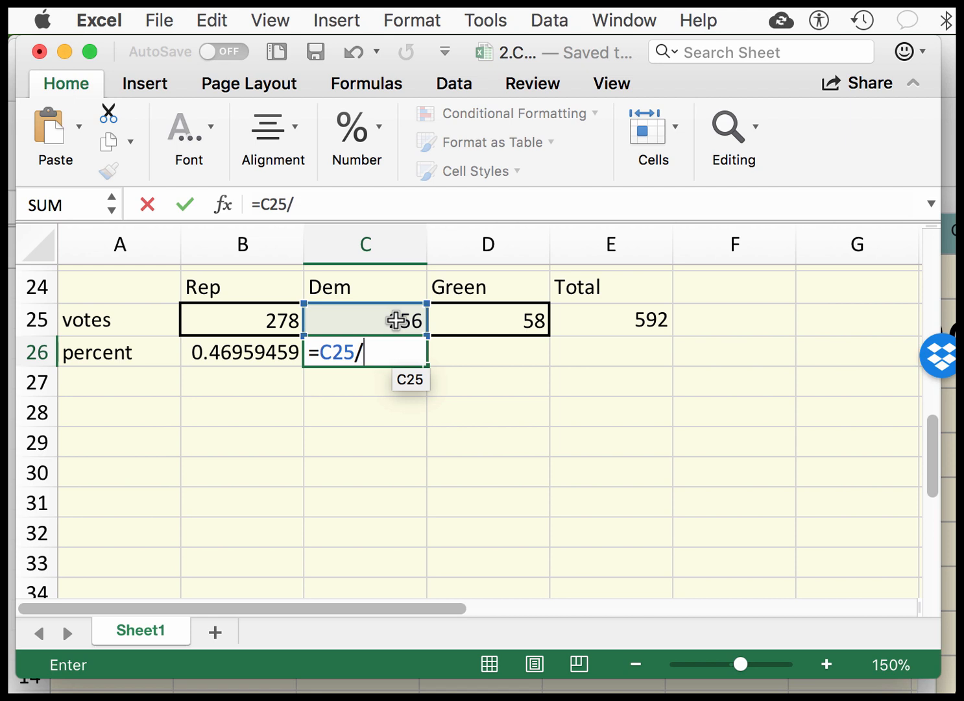
type("E25")
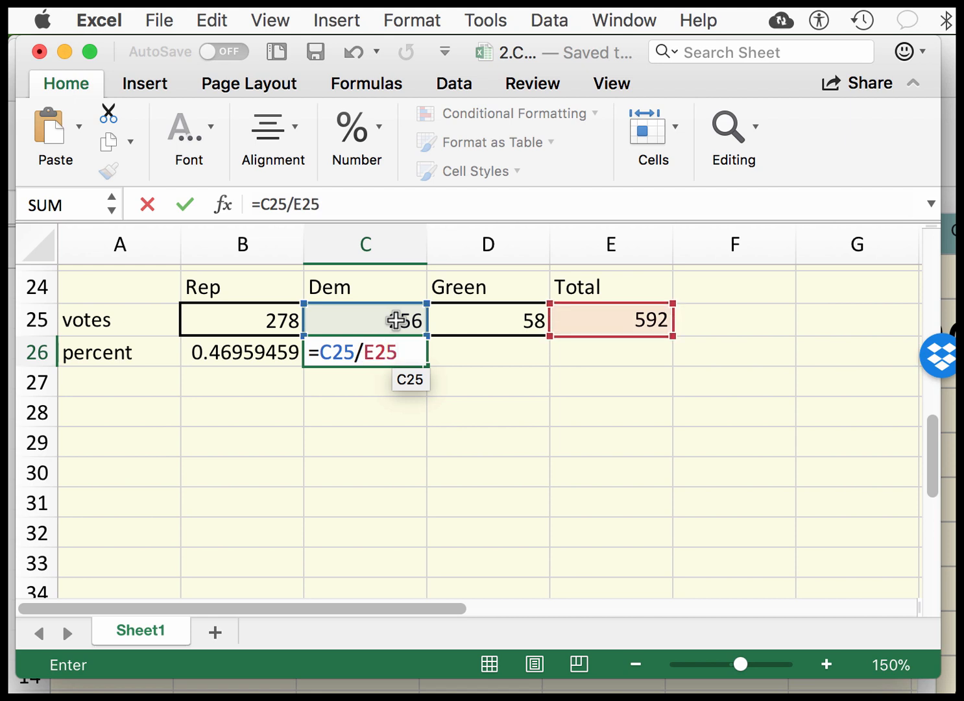
key("Tab")
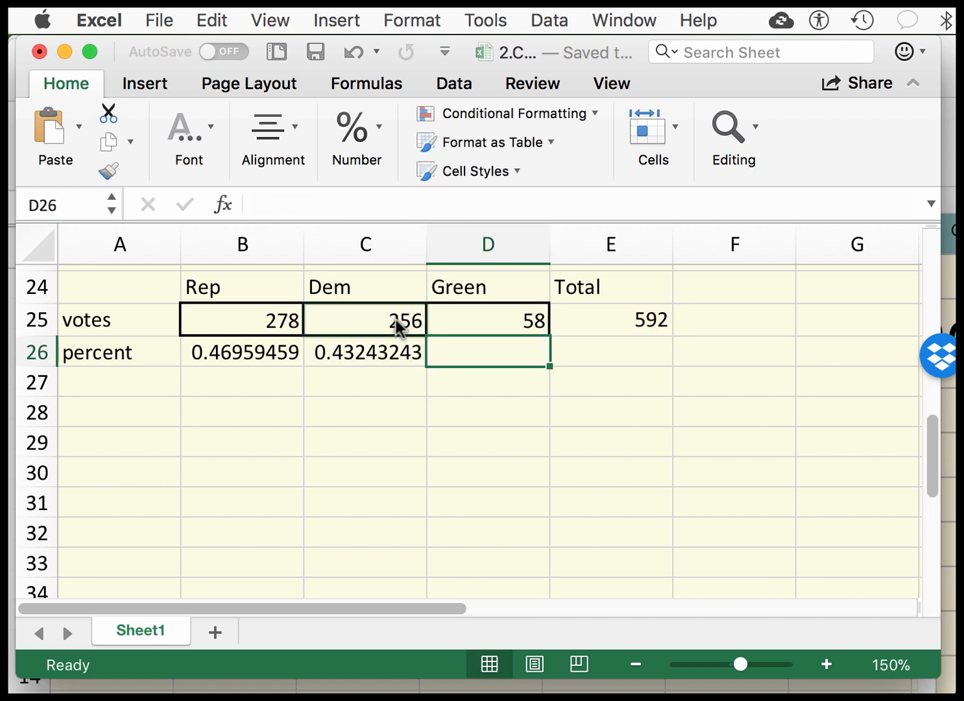
Calculate the Green share of the votes in D26 with the formula =D25/E25.
type("=")
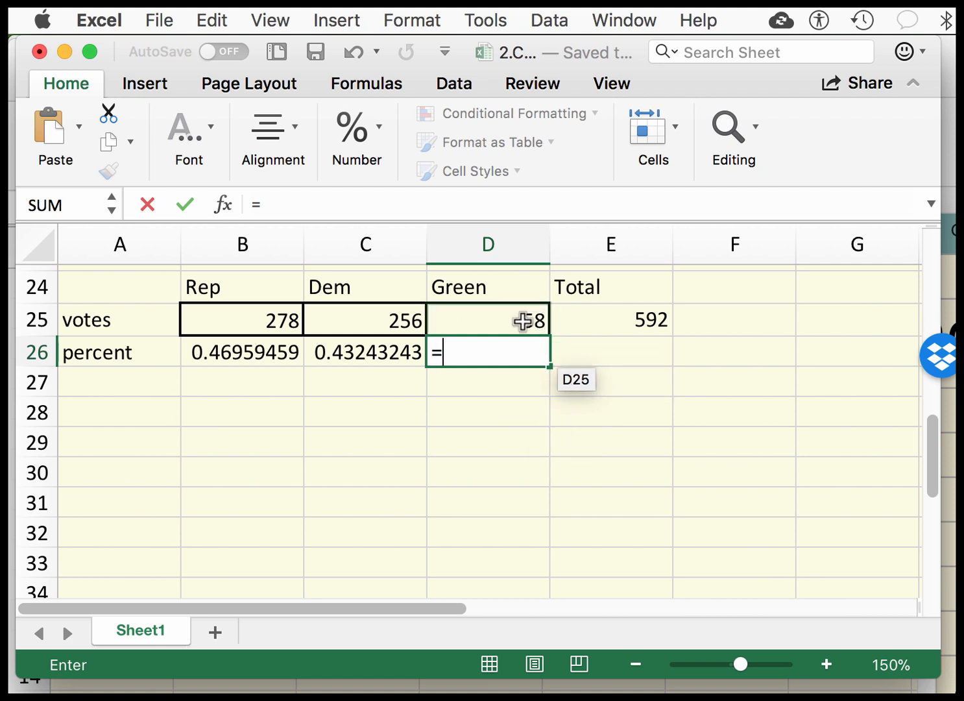
type("D25")
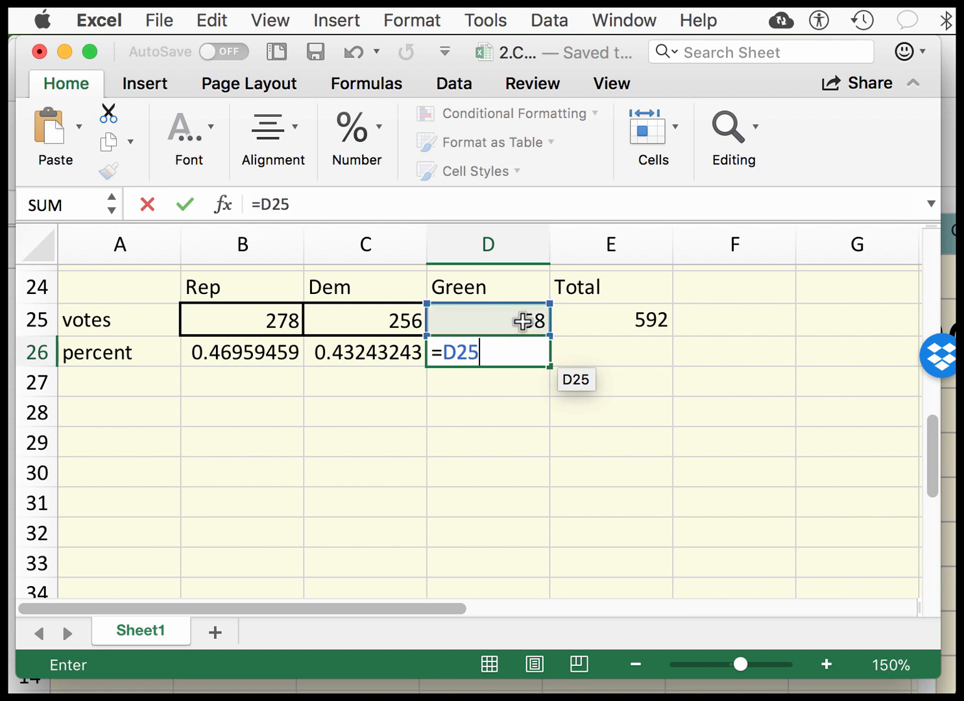
type("/E25")
key("Tab")
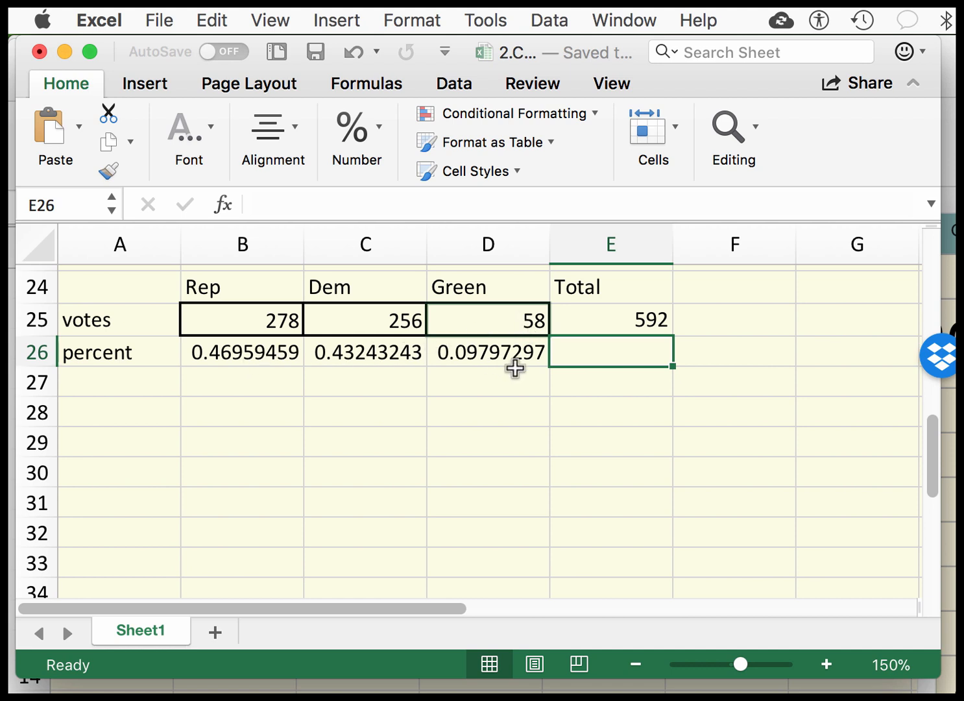
Format the Rep, Dem and Green vote shares in B26, C26 and D26 as percentages.
left_click(262, 354)
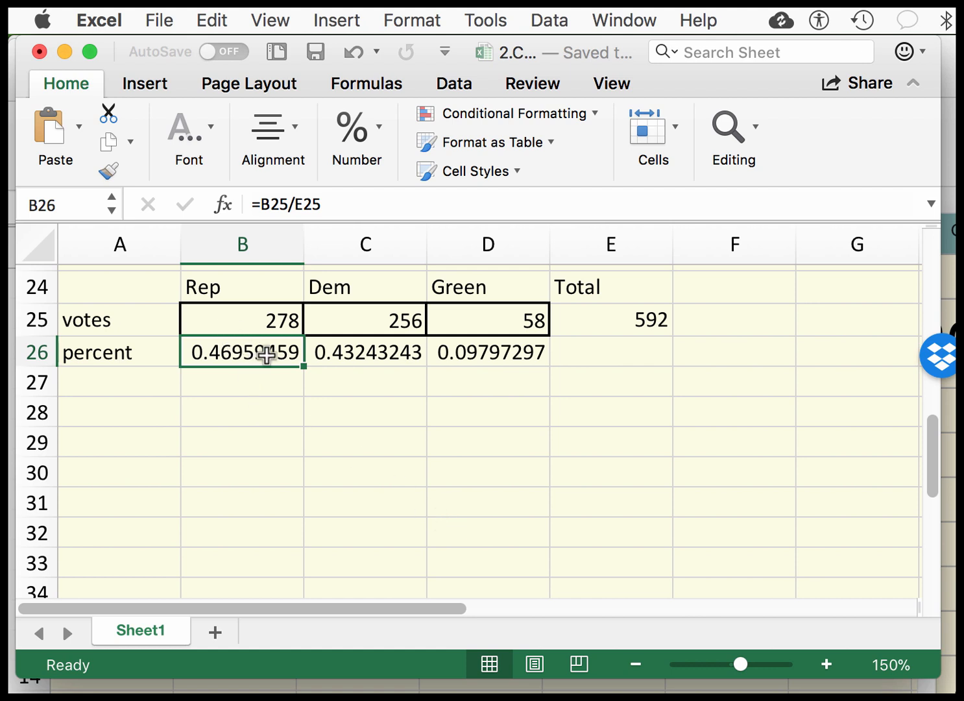
left_click(358, 140)
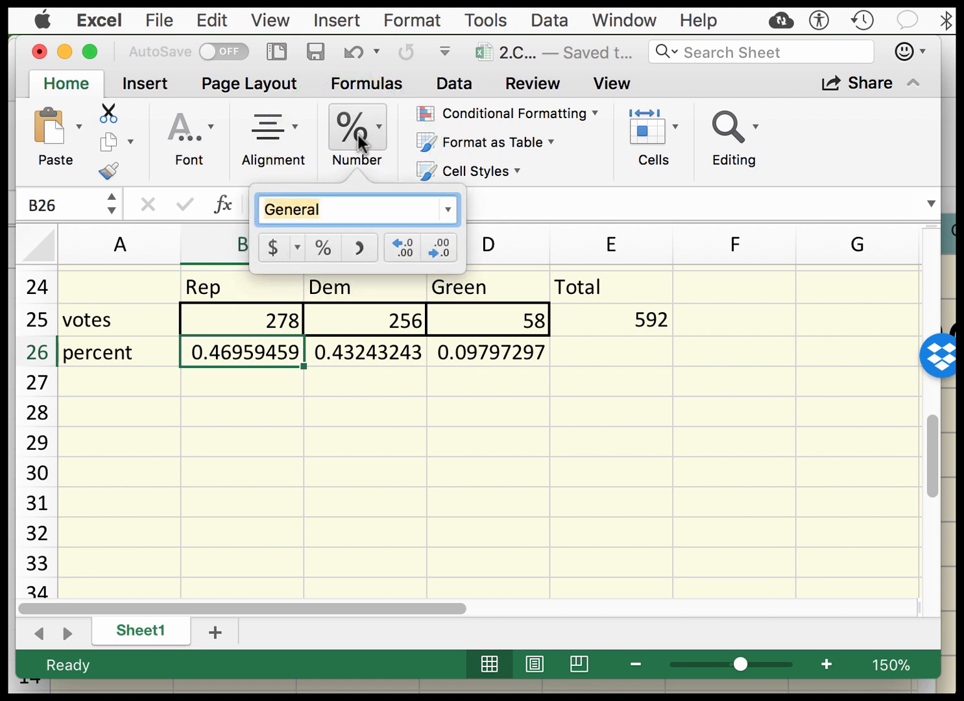
left_click(323, 248)
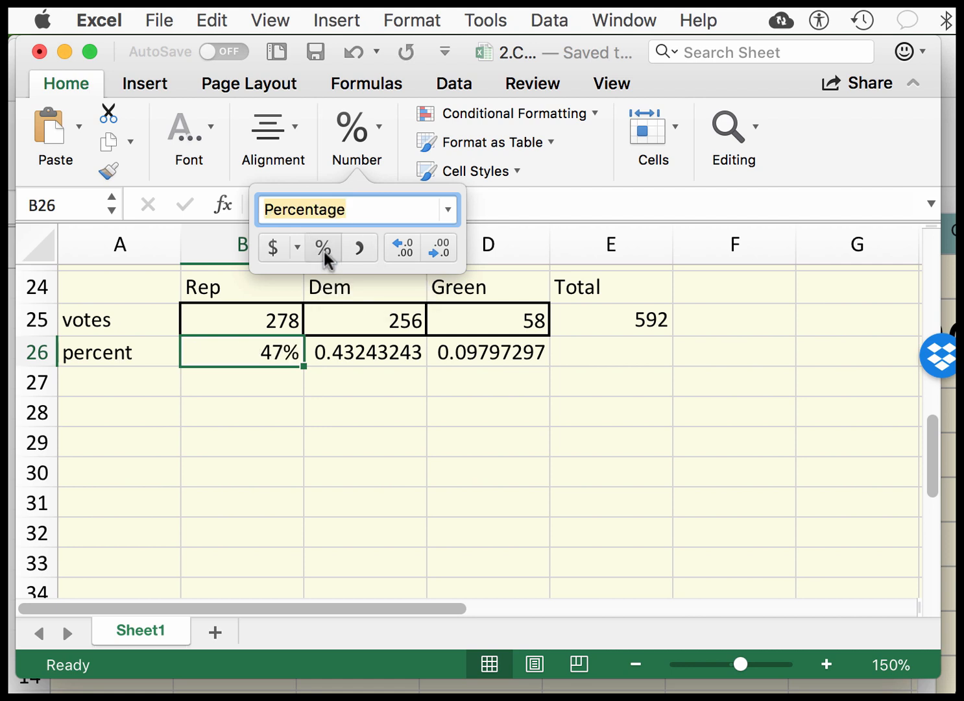
left_click(364, 353)
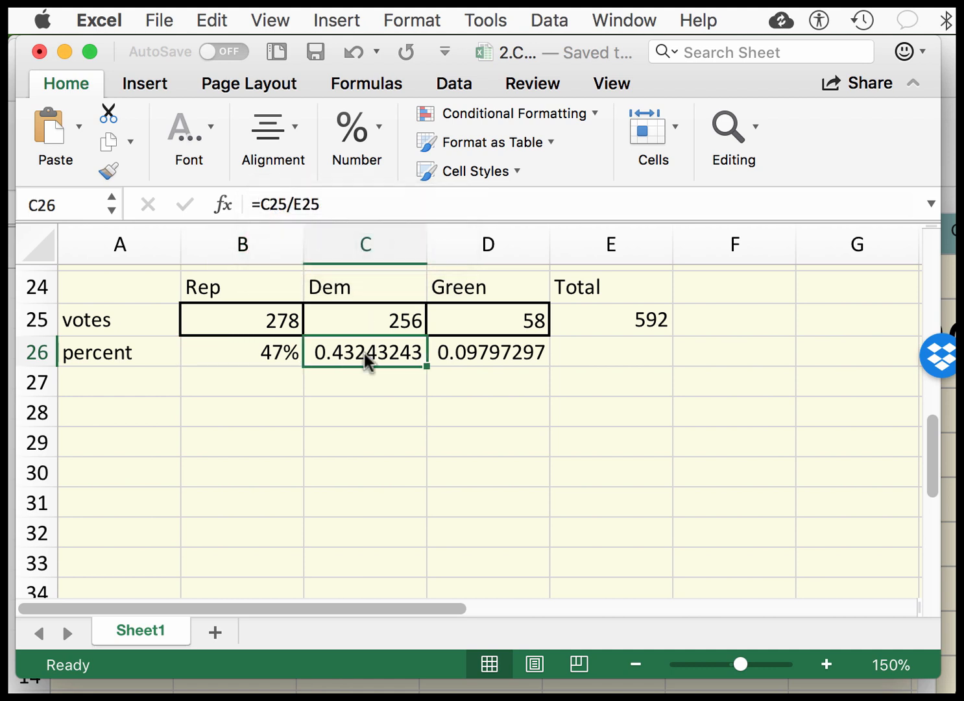
left_click(351, 140)
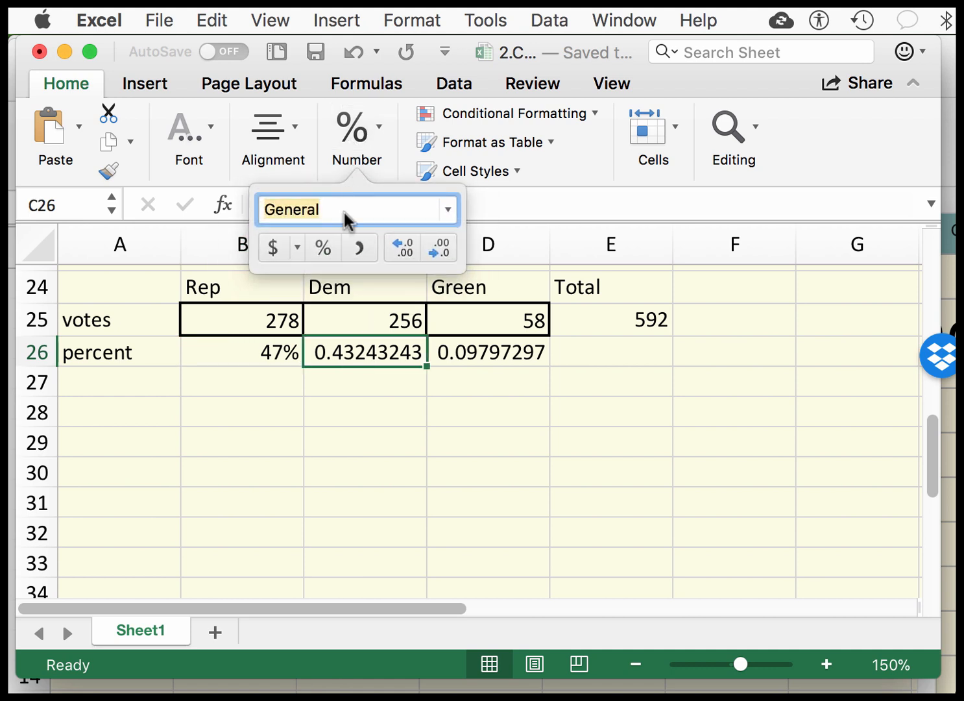
left_click(322, 247)
left_click(510, 355)
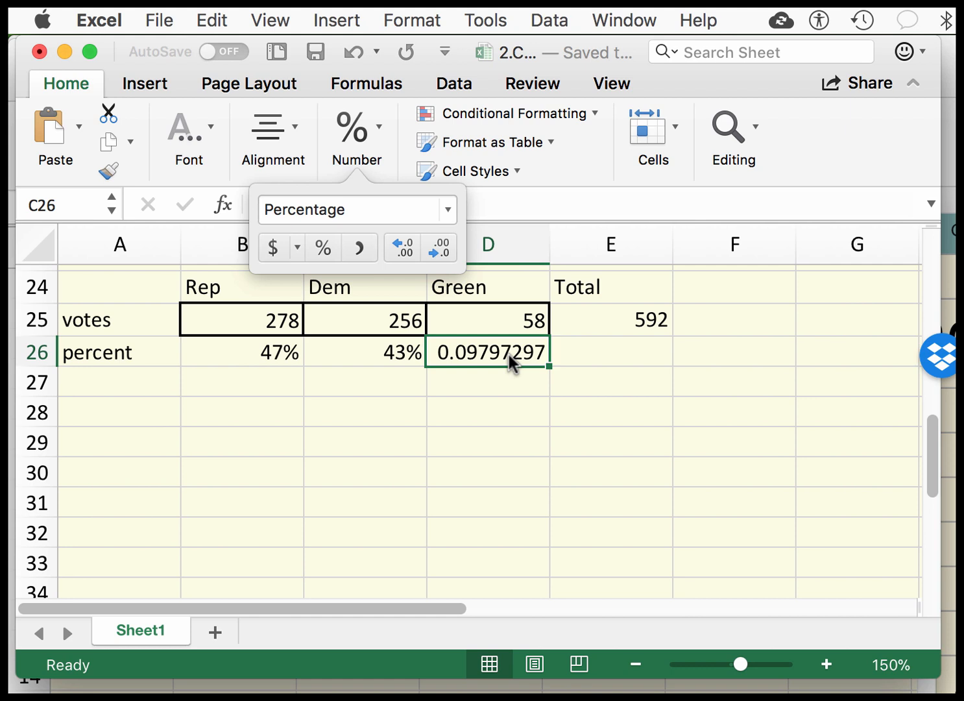
left_click(349, 146)
left_click(323, 248)
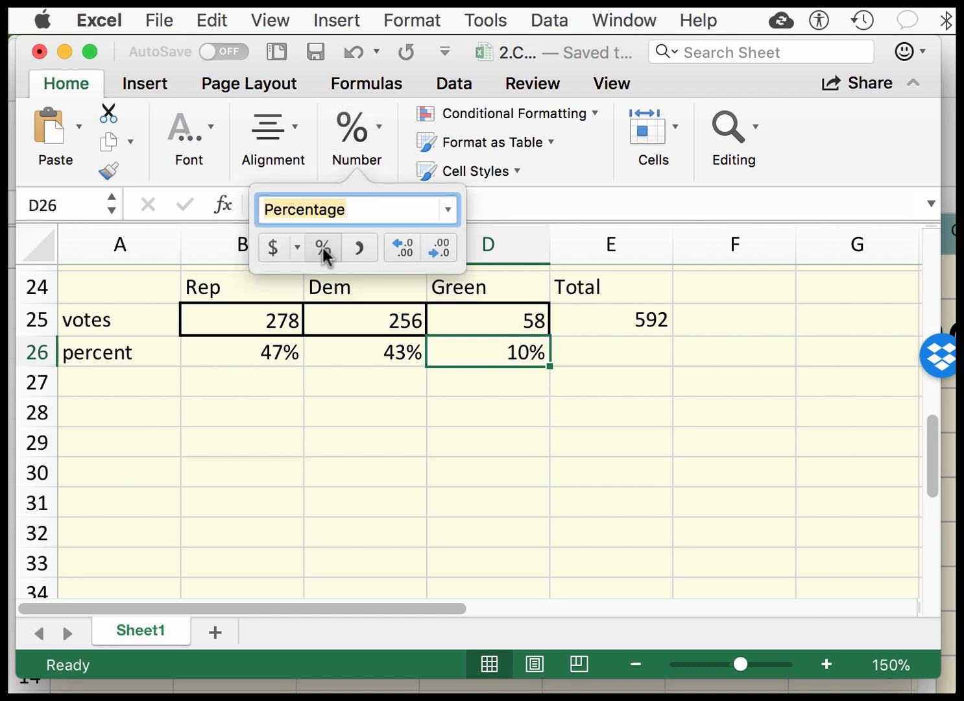
Add up the three parties' vote percentages in E26 with the formula =B26+C26+D26.
left_click(634, 355)
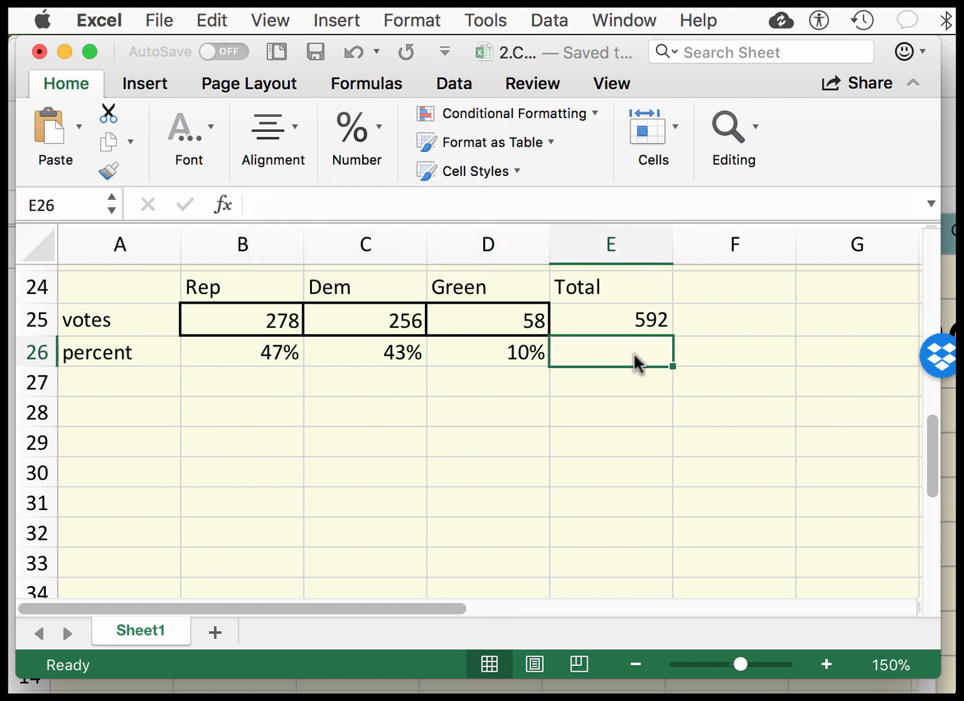
type("=")
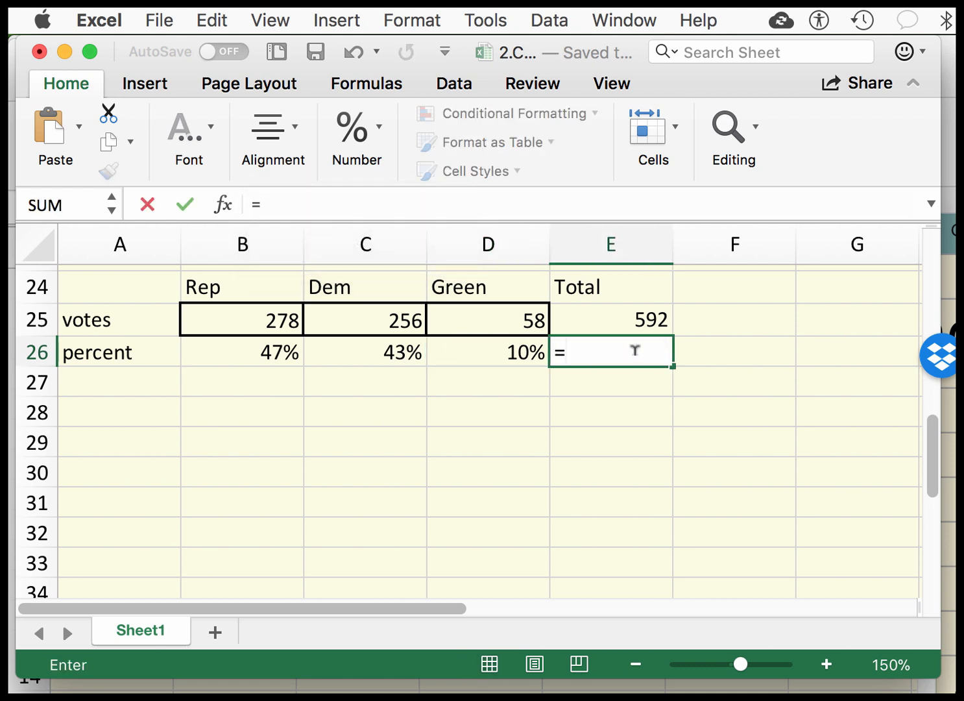
type("B26+")
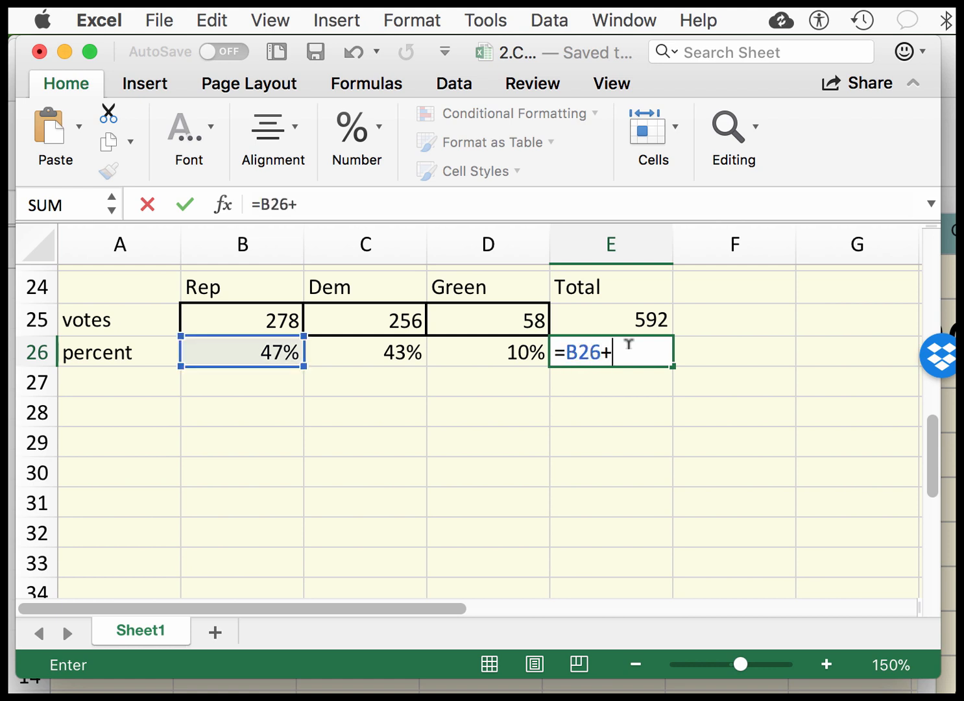
type("C26")
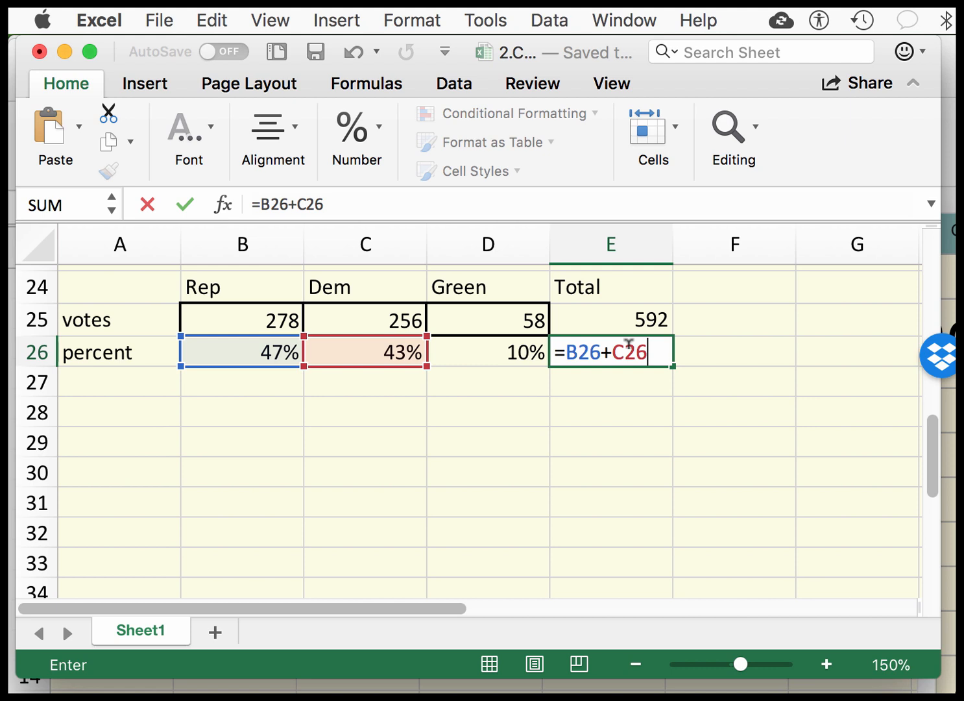
type("+D26")
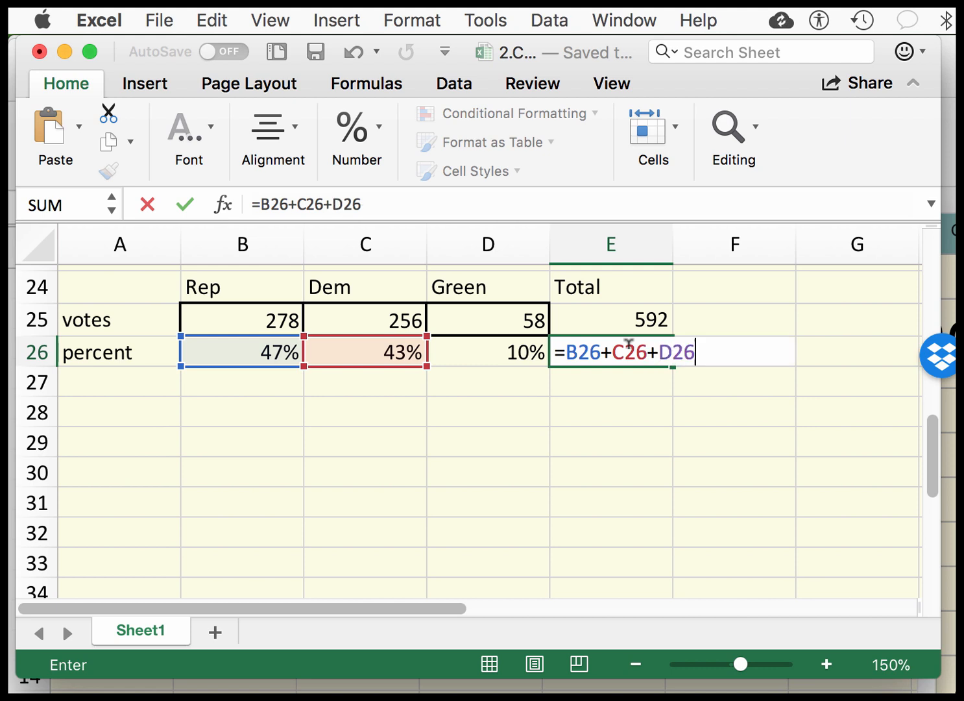
key("Tab")
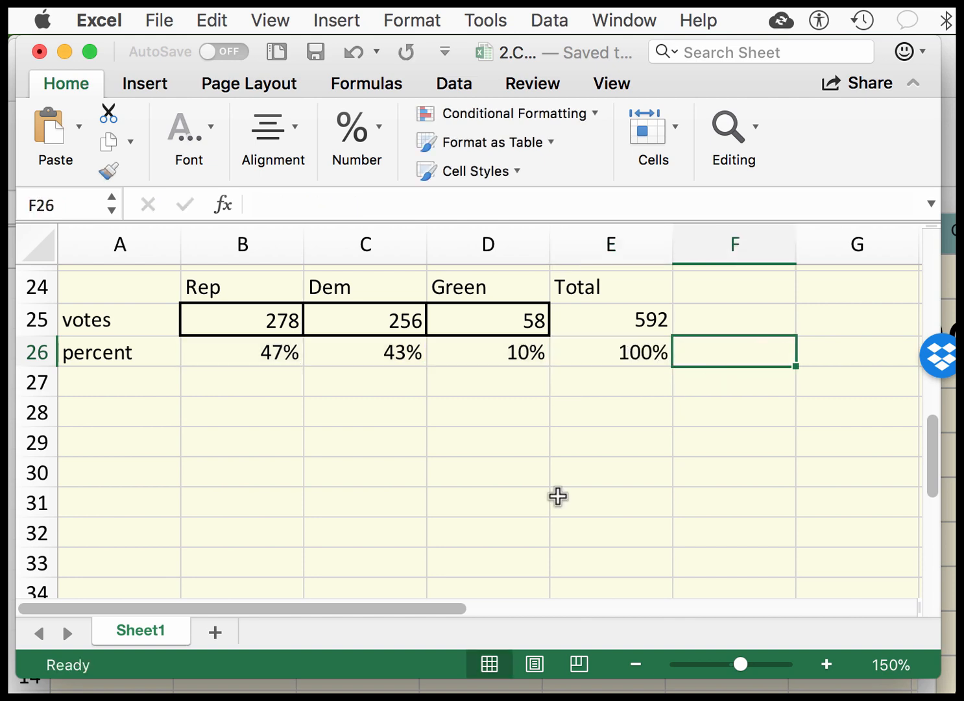
Build the formula =A1+B1 in D4, picking the referenced cells A1 and B1 directly on the sheet.
scroll(558, 496, "up", 10)
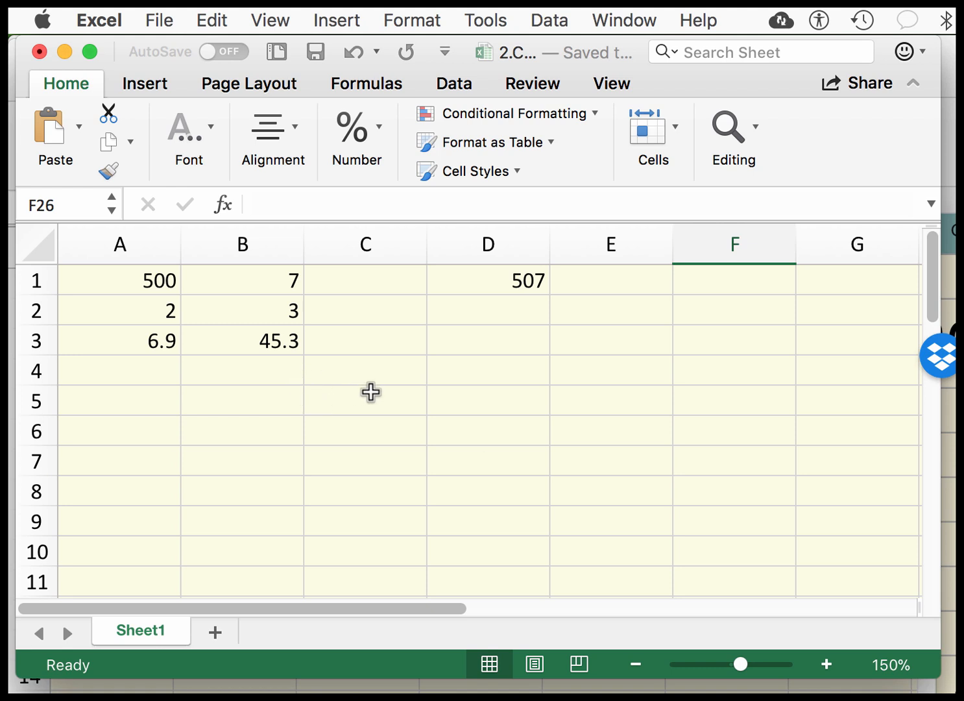
left_click(478, 375)
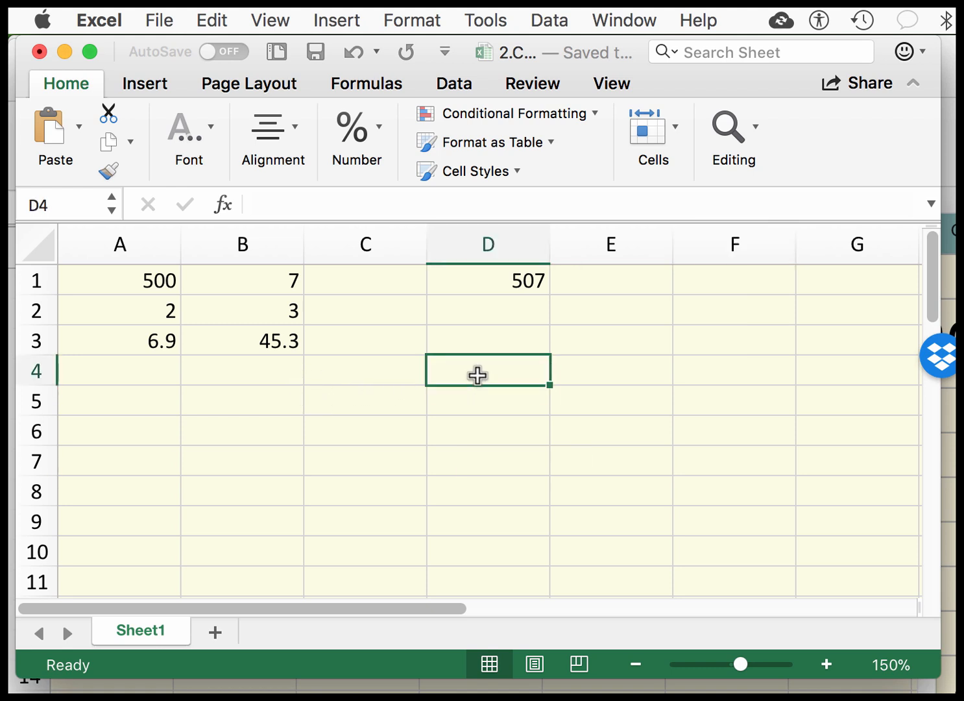
type("=")
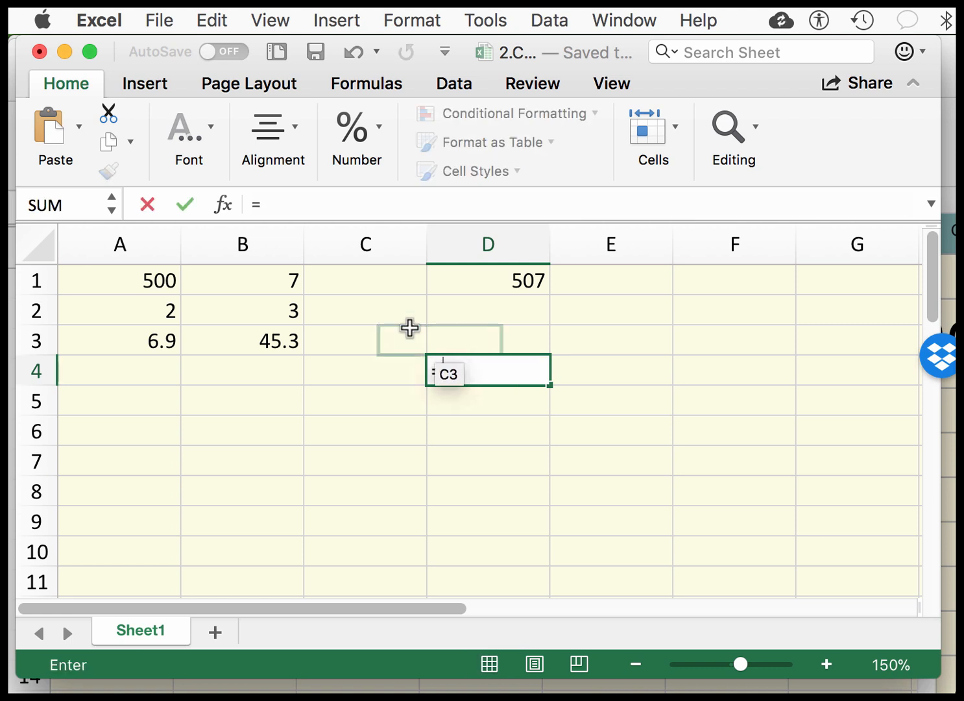
left_click(151, 283)
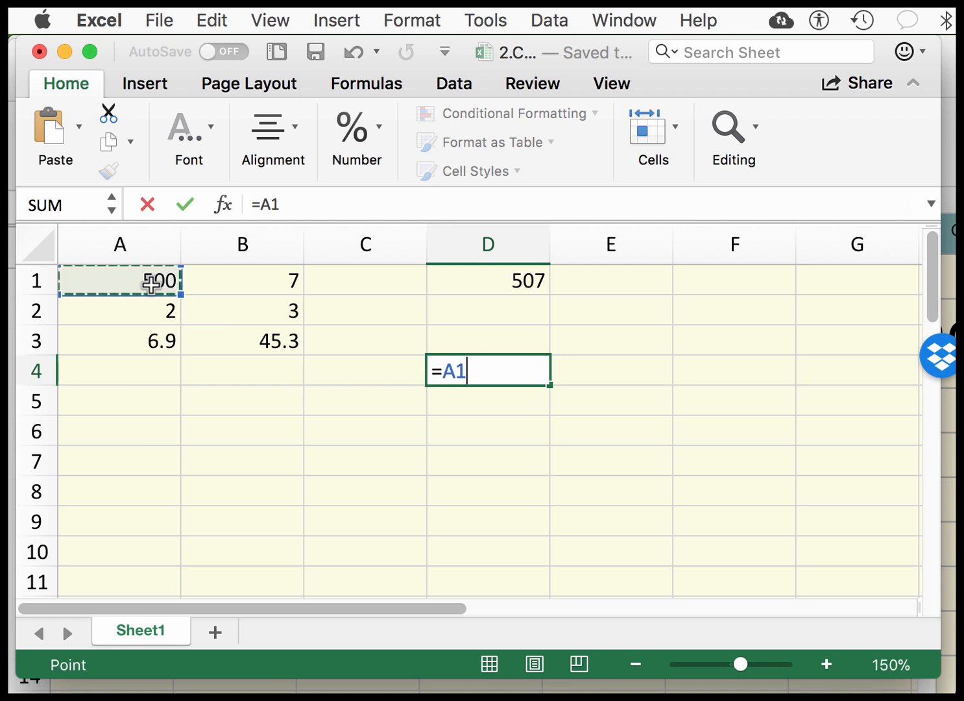
type("+")
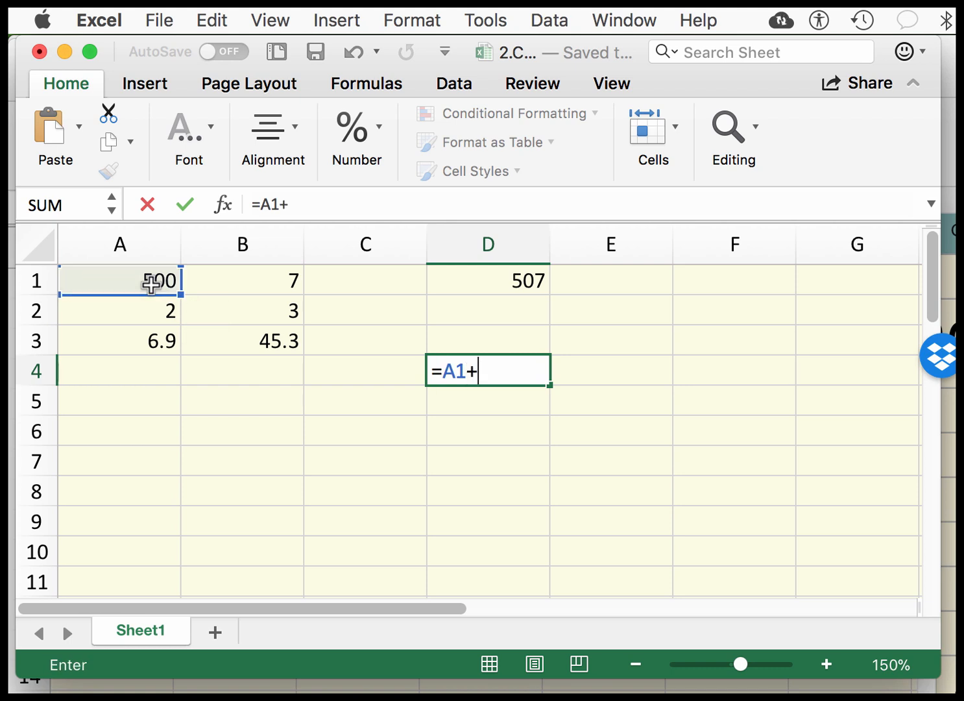
left_click(242, 279)
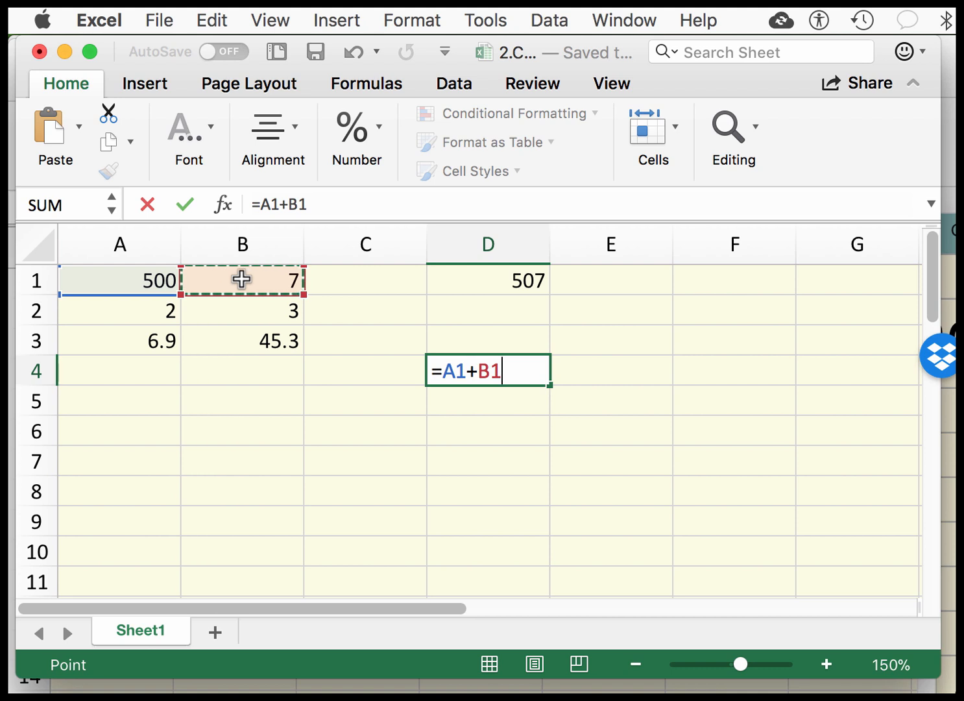